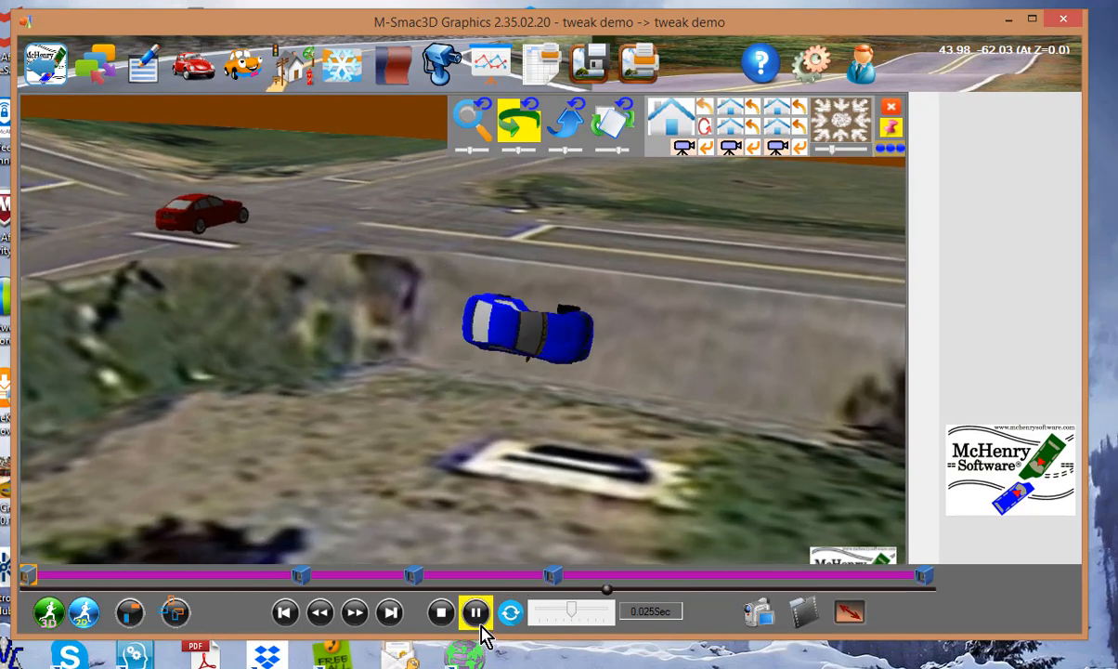
Step: Pause the simulation playback and look at the project's list of scenarios and tweaks
click(478, 622)
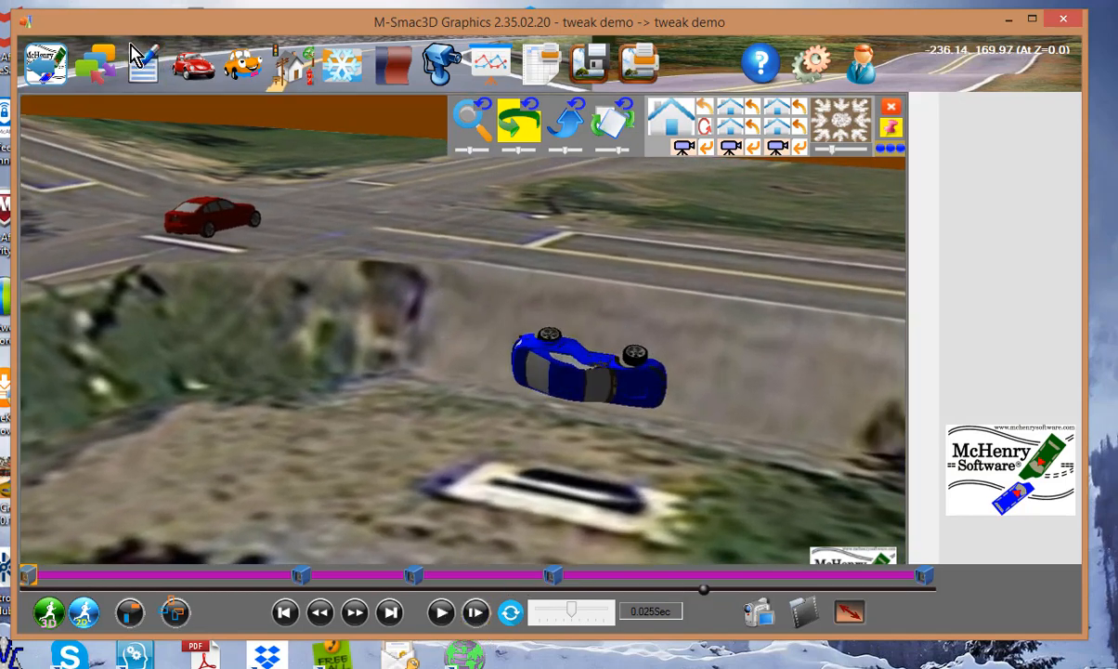
click(100, 84)
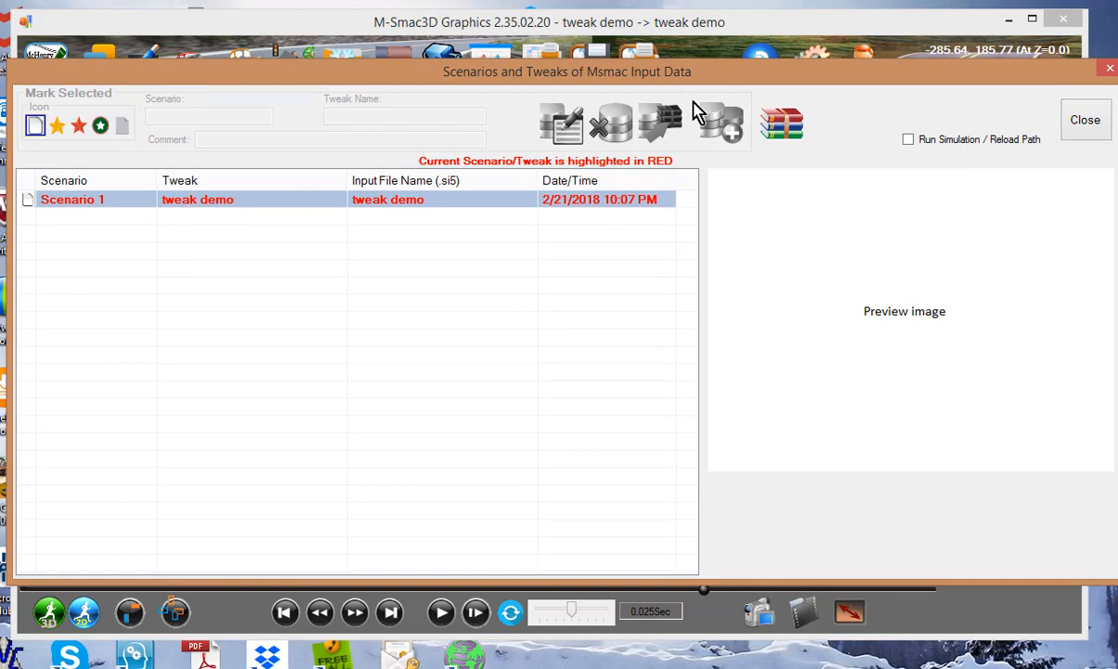
click(1081, 119)
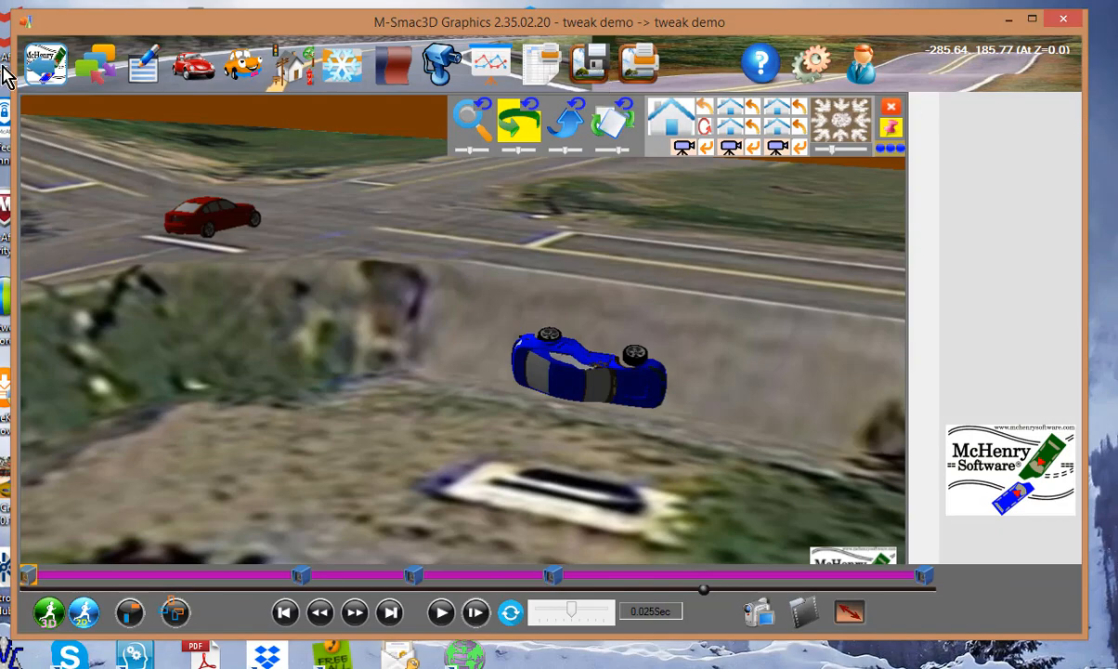
Step: Switch to M-Edit3D, view the same scenarios and tweaks list there, and return to M-Smac3D Graphics in 3D
click(40, 67)
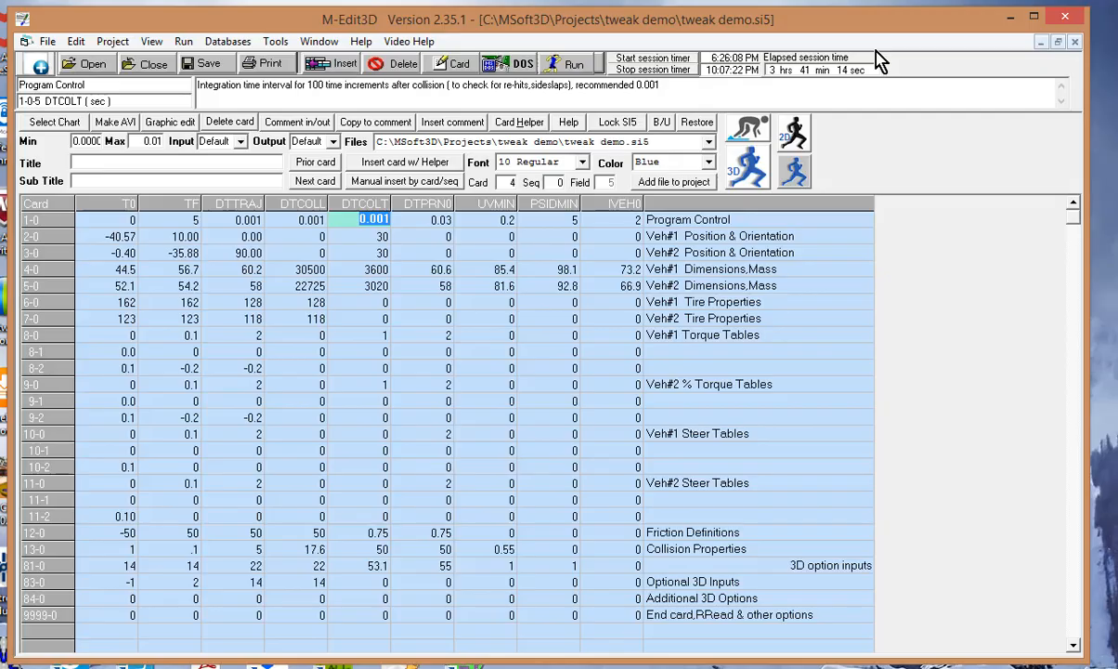
click(46, 41)
click(75, 183)
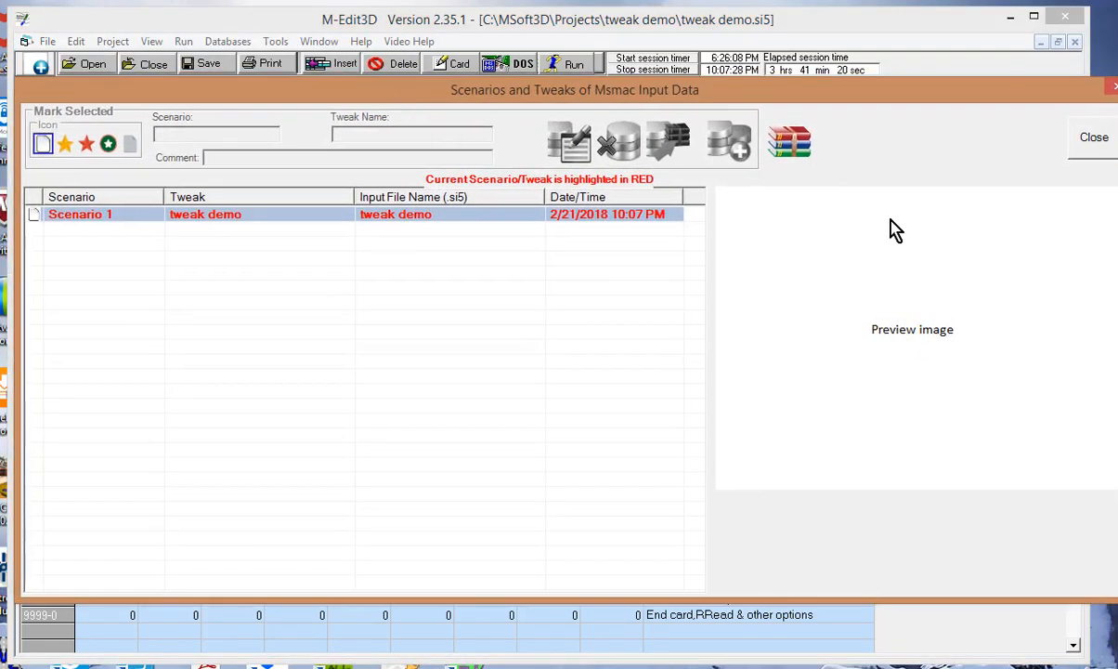
click(1094, 140)
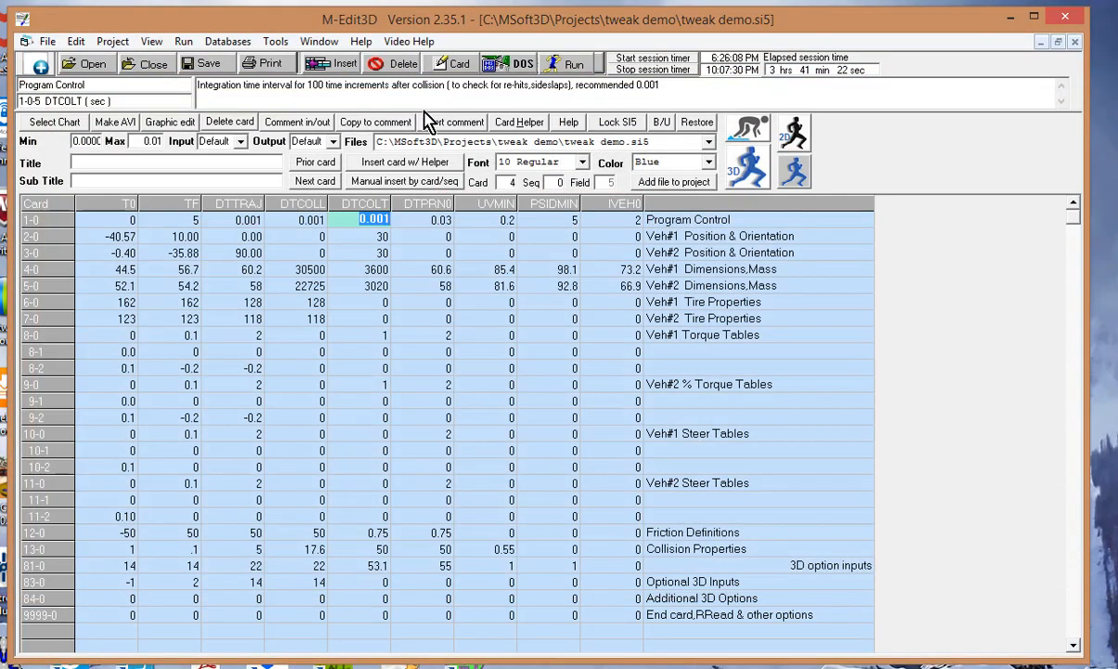
click(796, 175)
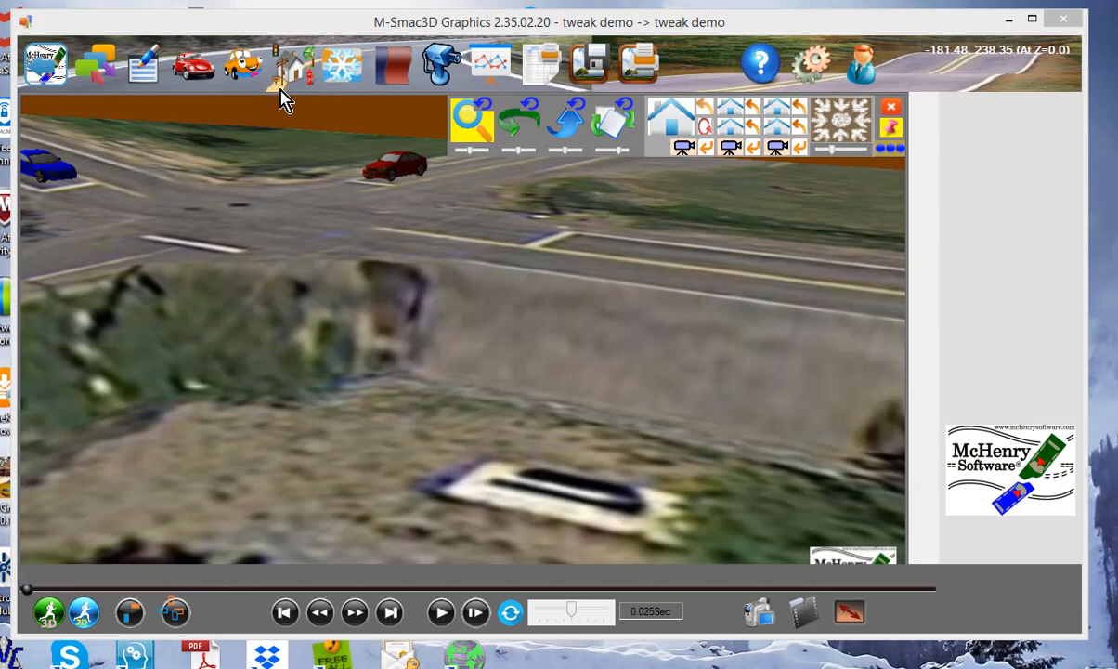
Step: Clone the tweak demo input from the scenarios list into a new input file named "tweak demo01 30 40"
click(96, 69)
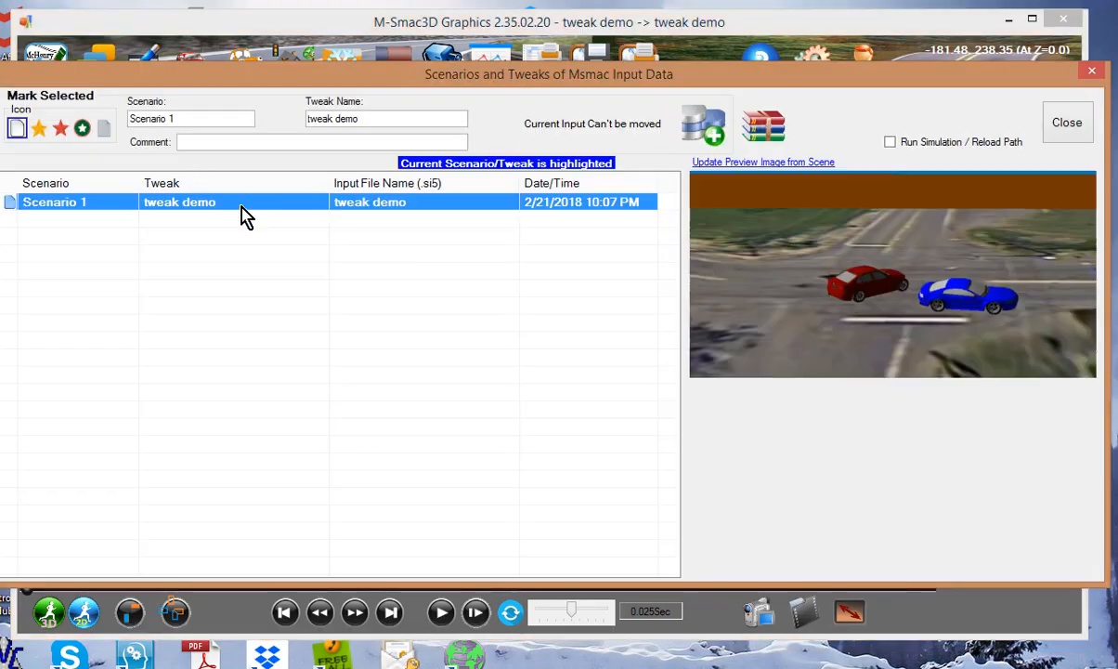
click(703, 130)
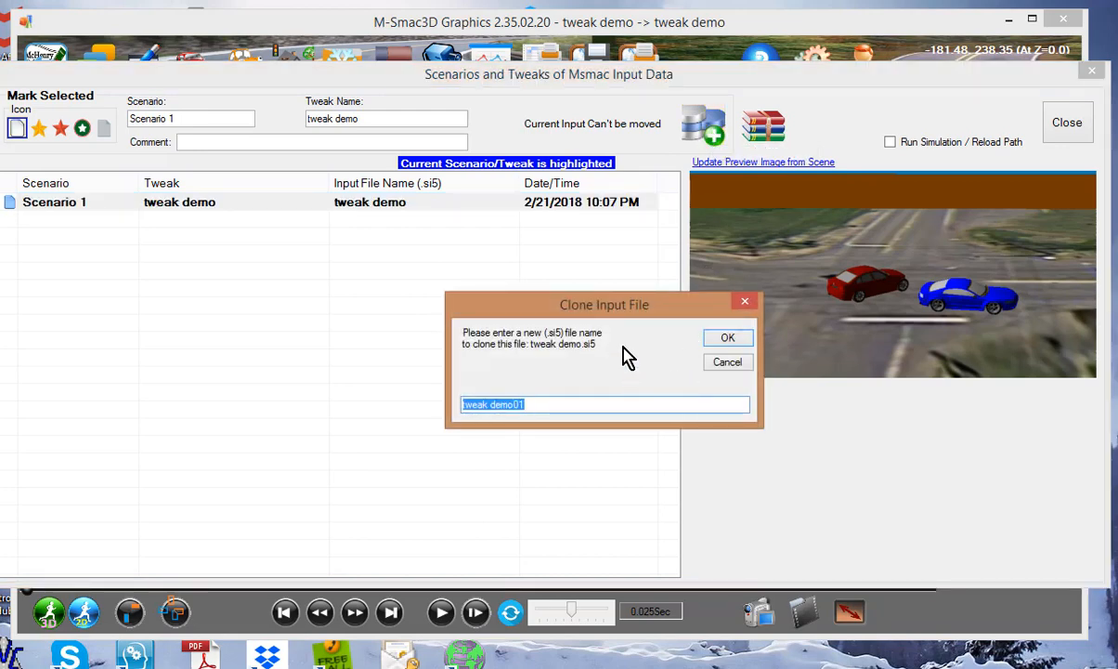
click(536, 405)
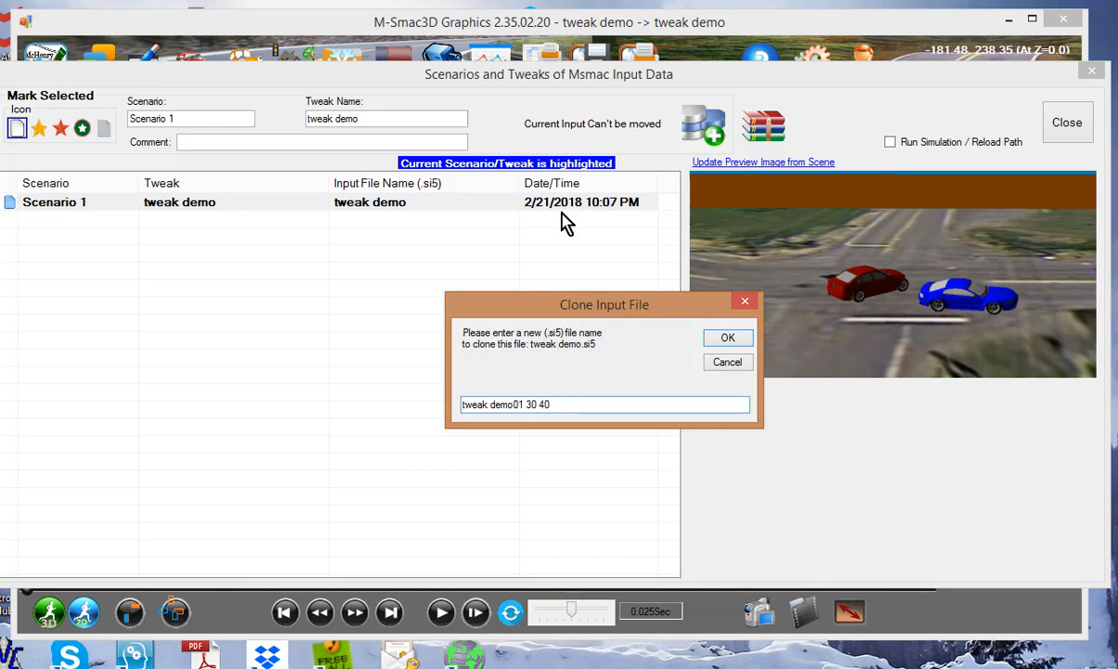
click(727, 343)
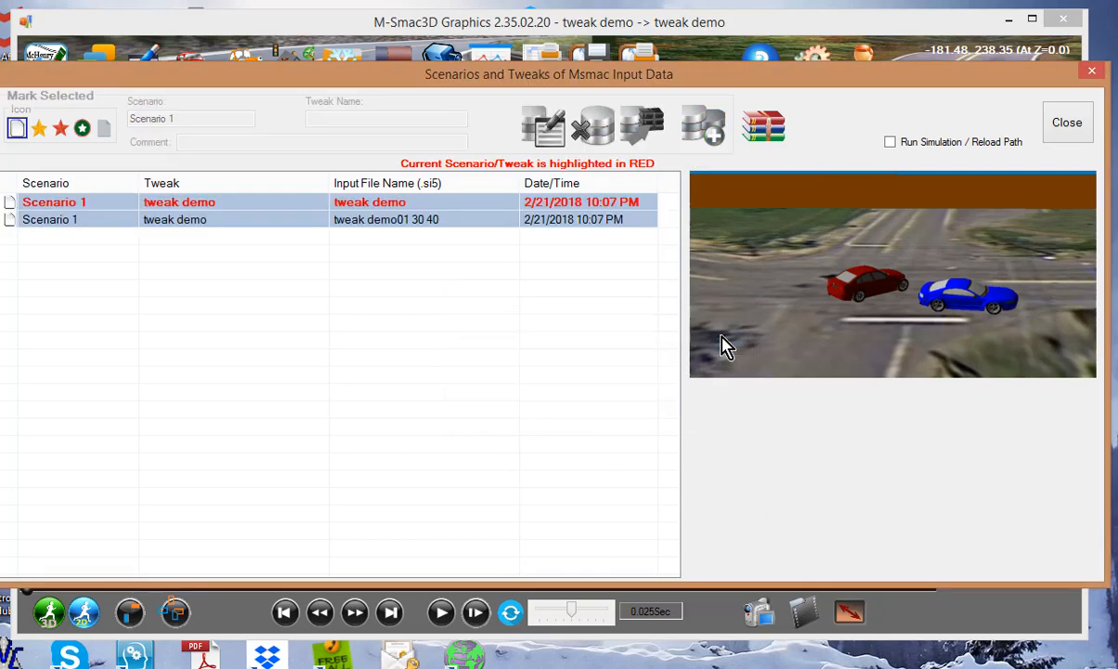
Step: Add the comment "30 and 30 mph" to the original tweak demo input
click(388, 224)
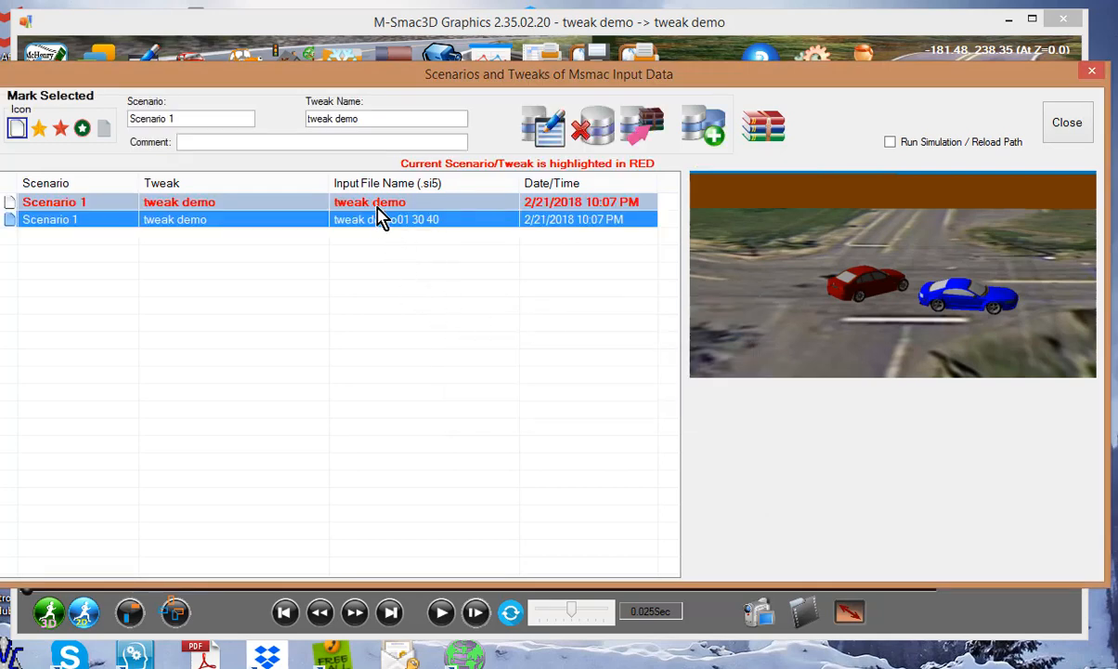
click(378, 209)
click(201, 141)
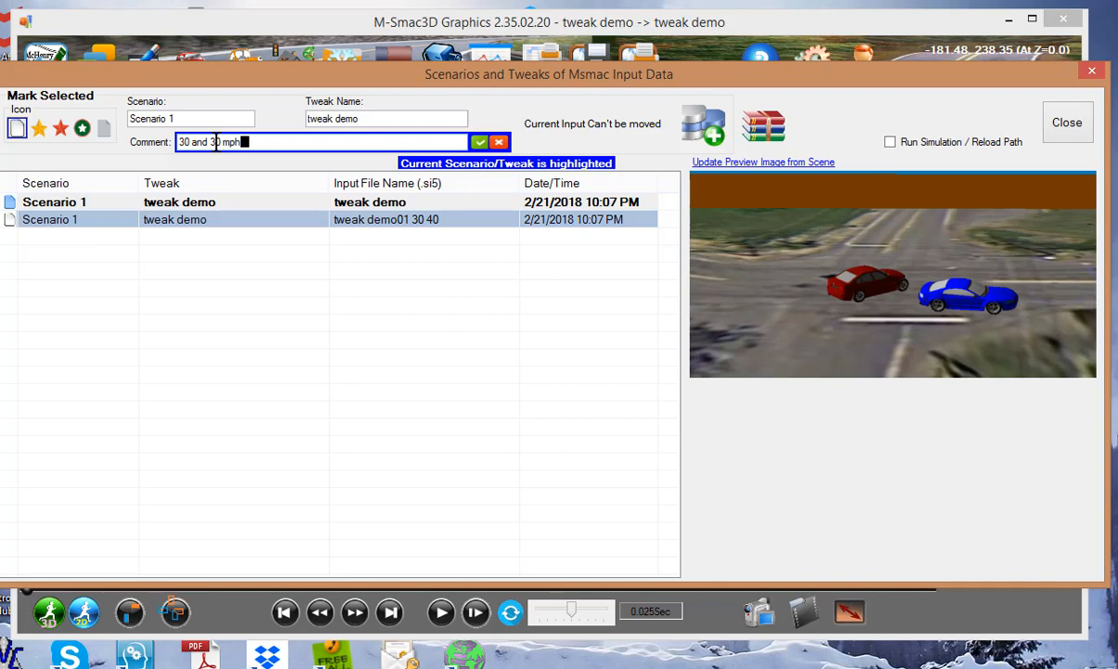
click(351, 200)
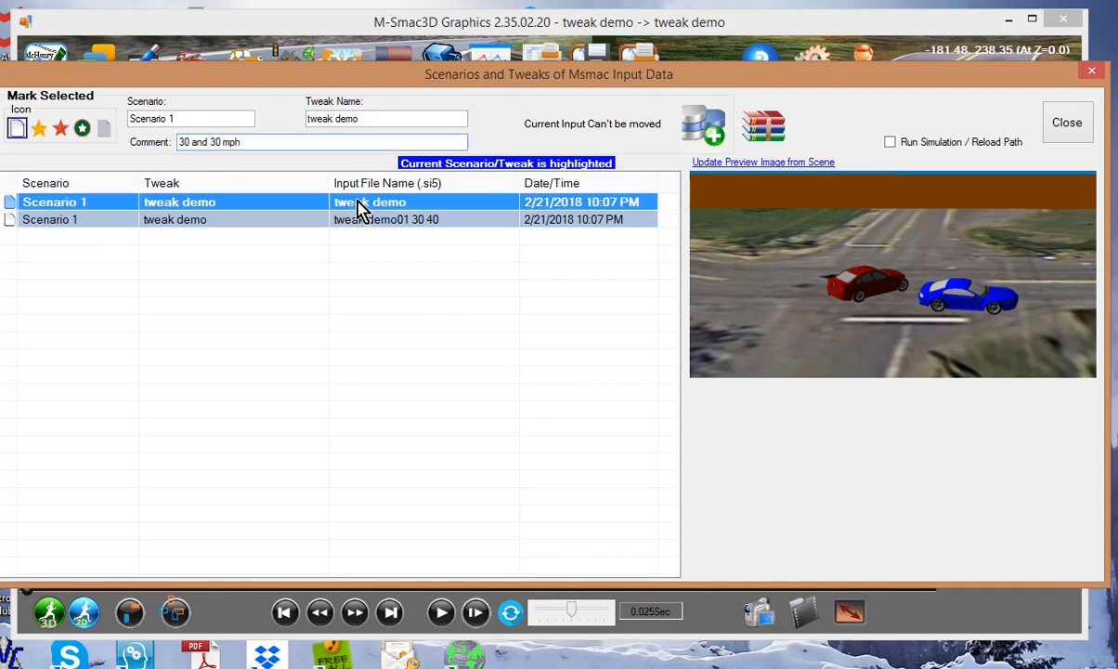
Step: Make the cloned input "tweak demo01 30 40" the current one and close the scenarios list
click(366, 227)
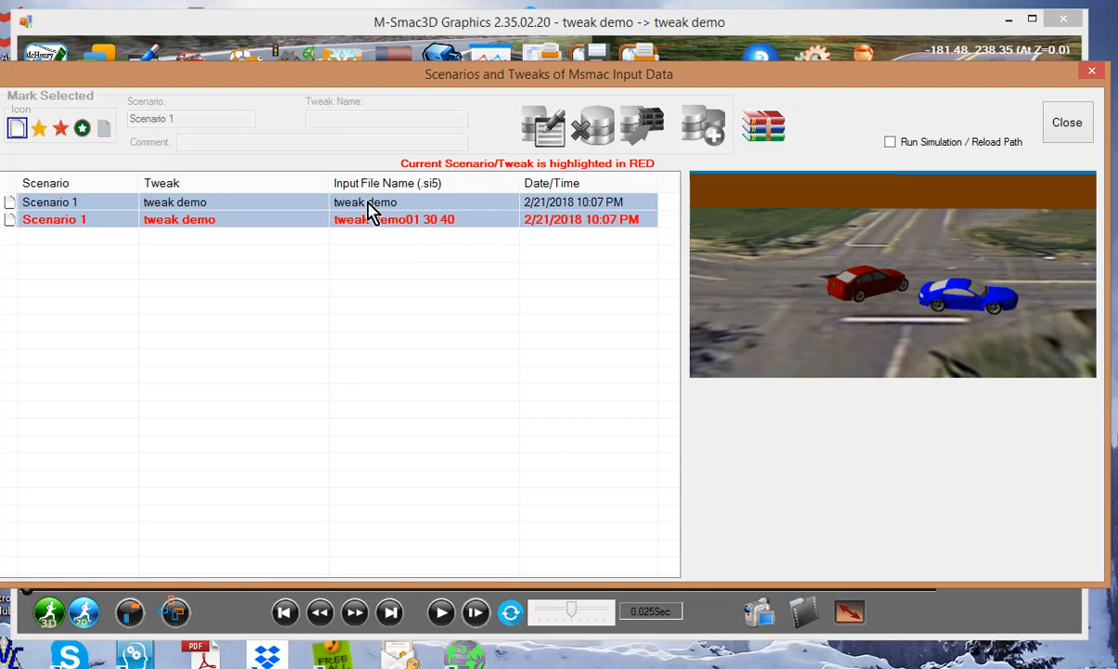
click(367, 204)
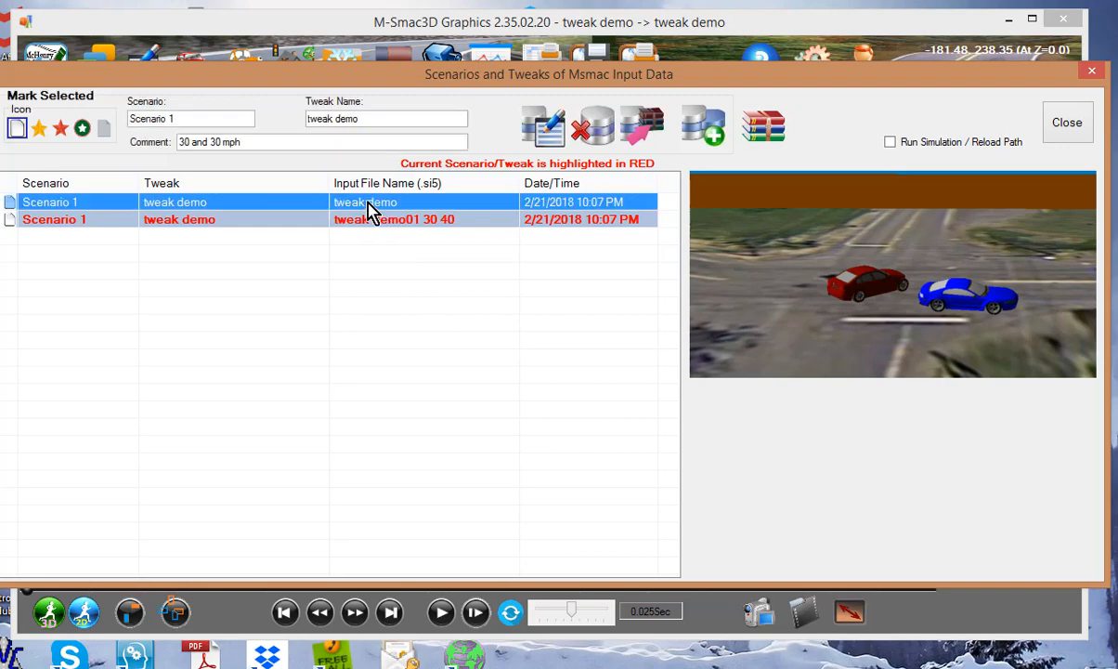
click(546, 135)
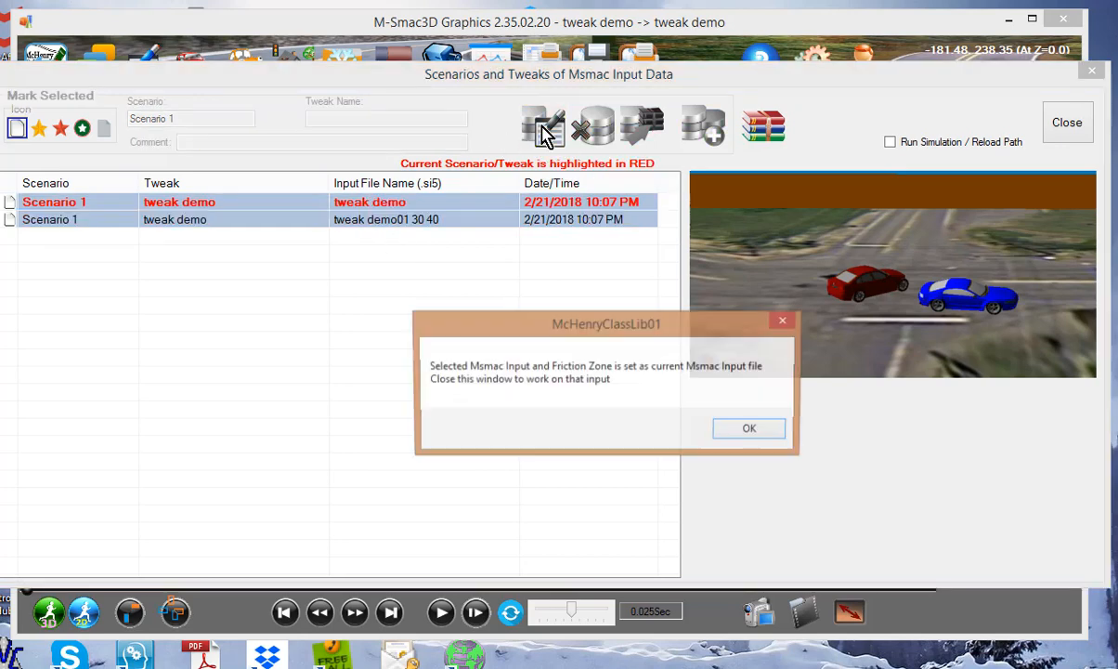
click(742, 429)
click(347, 223)
double_click(347, 222)
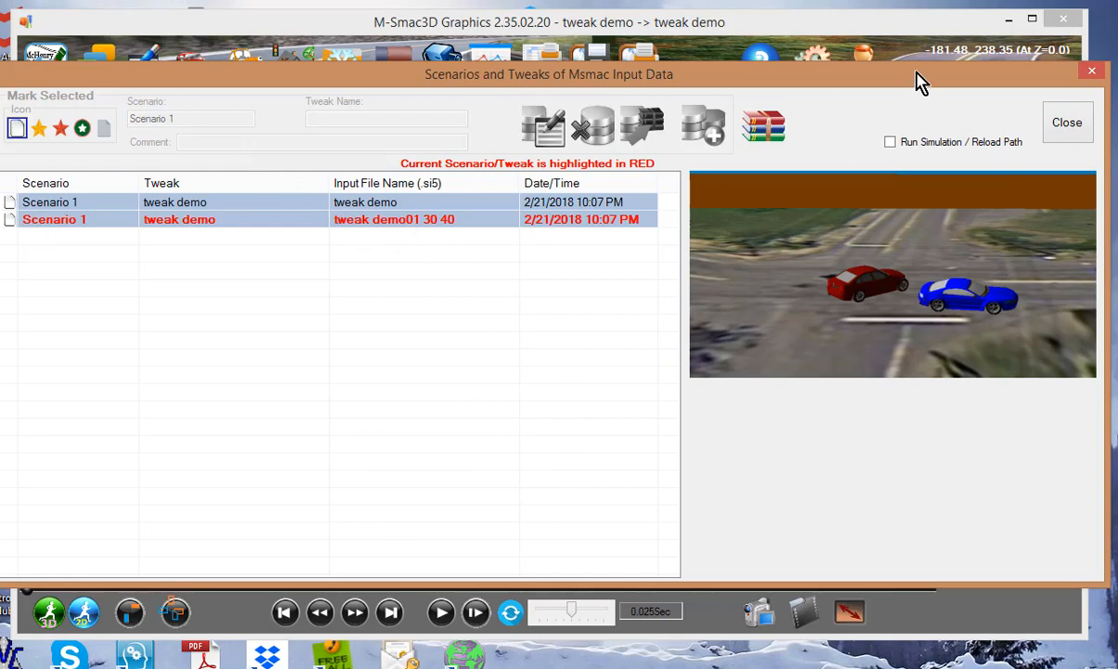
click(1063, 123)
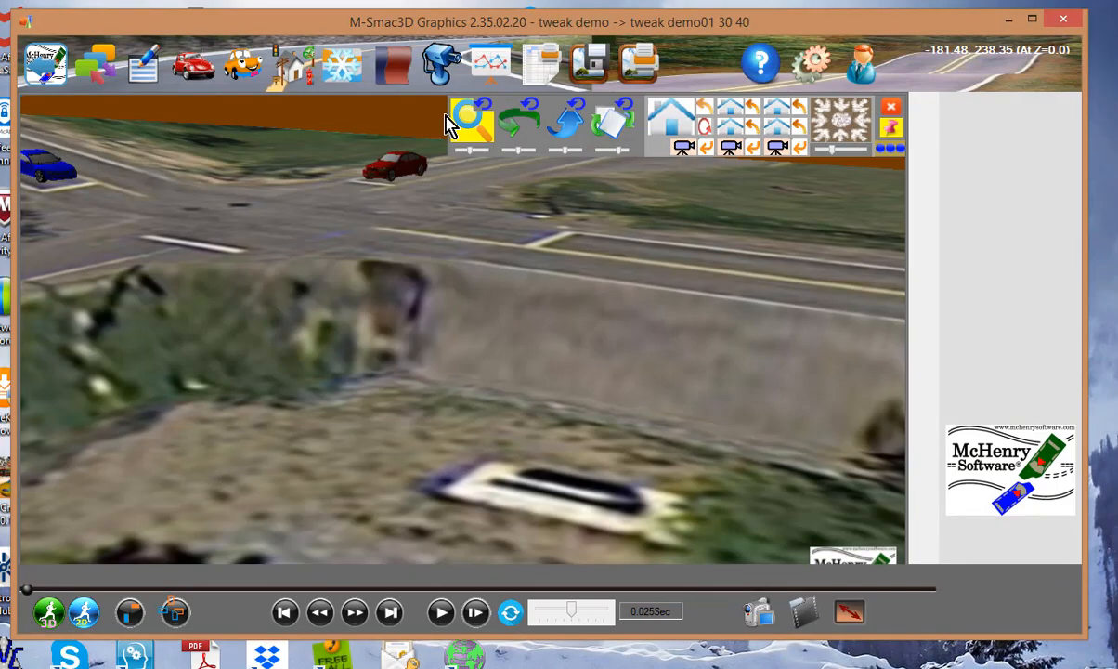
click(146, 73)
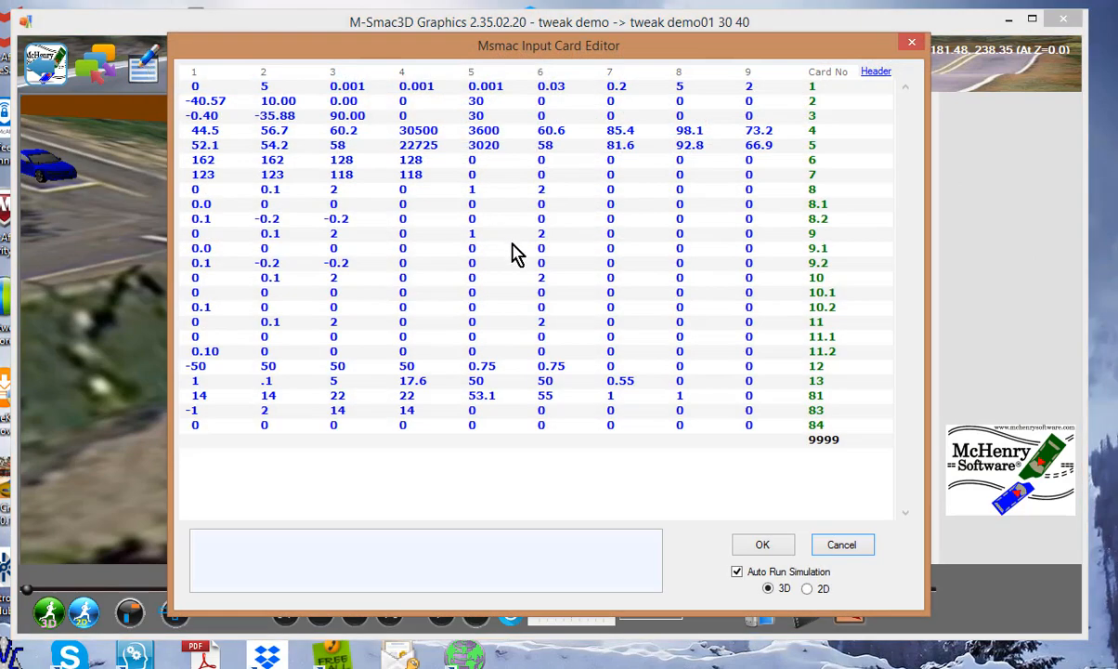
click(486, 118)
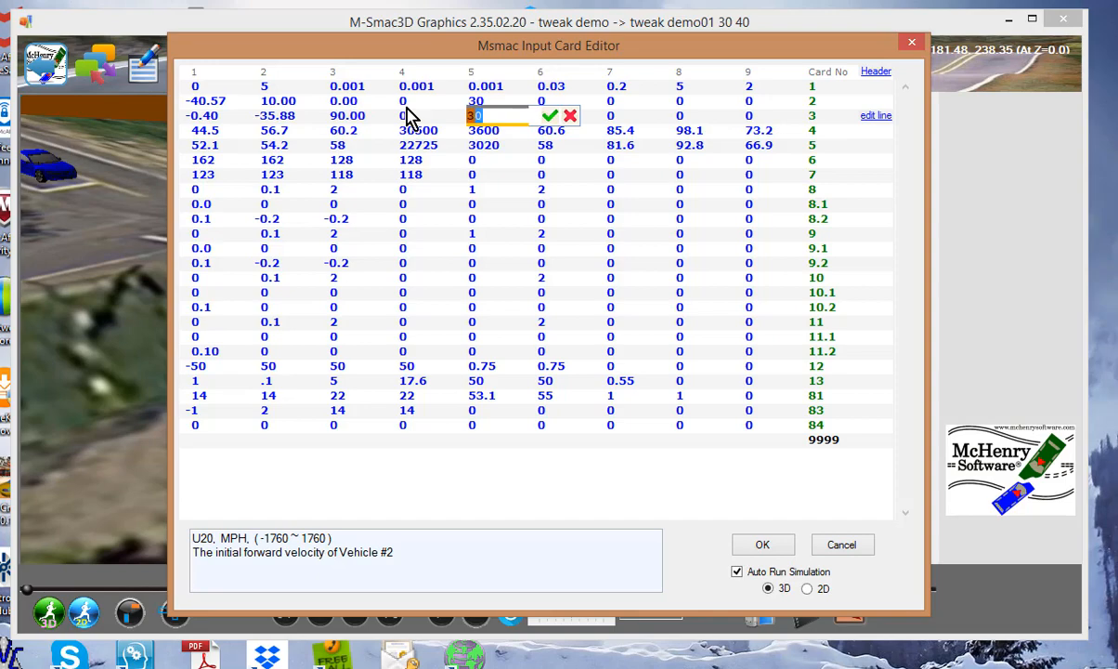
text(40)
key(Return)
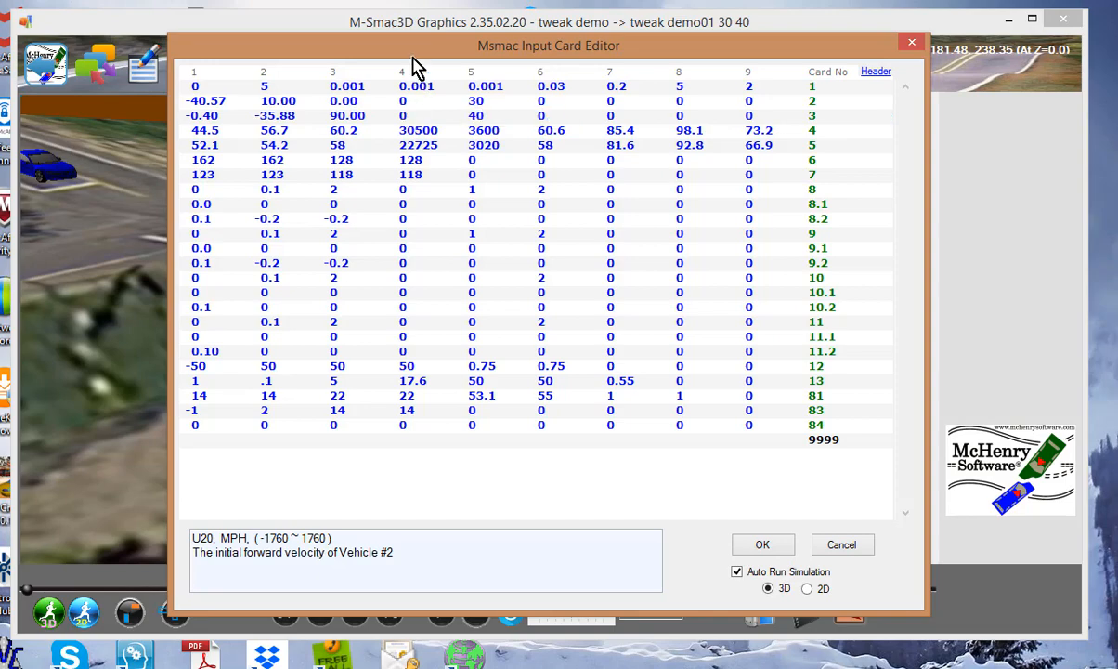
drag(395, 46, 452, 124)
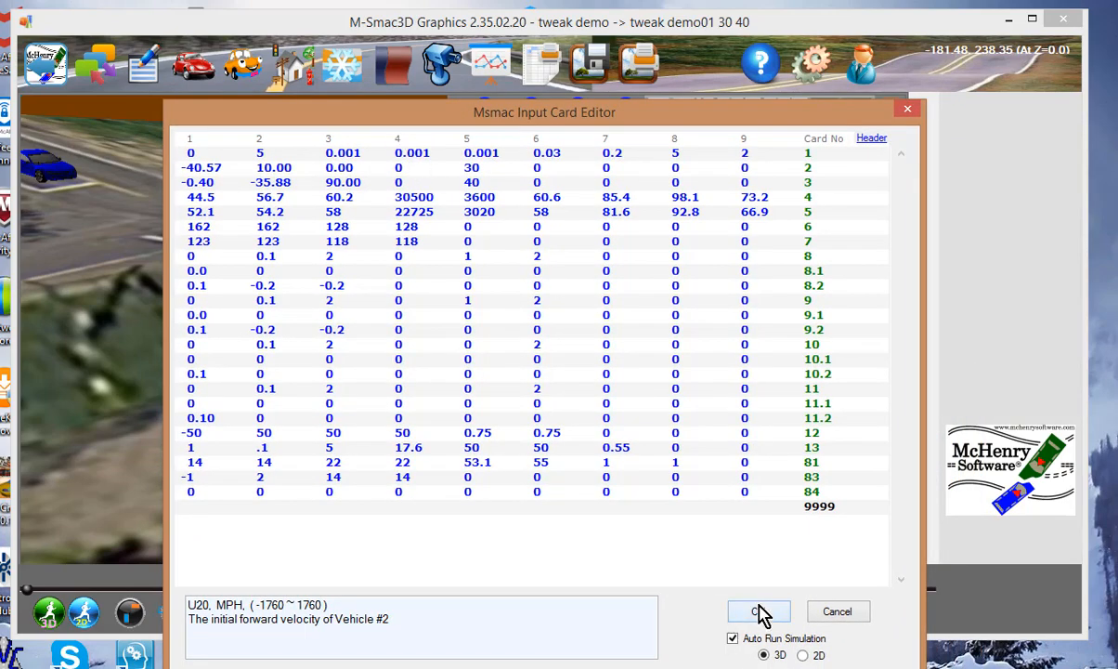
click(835, 612)
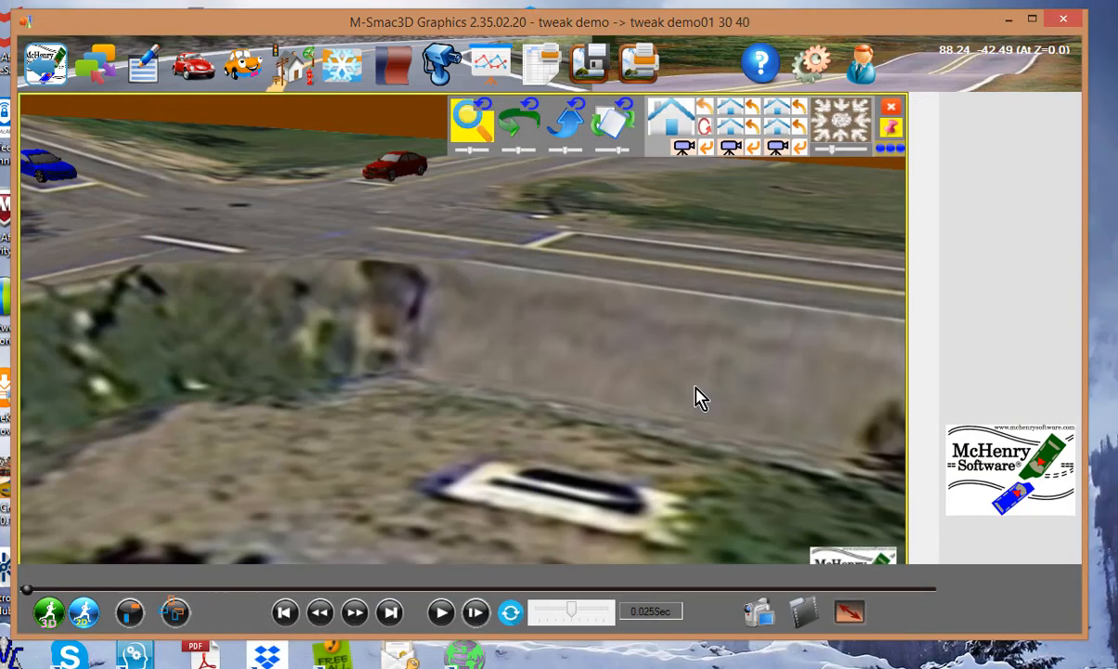
Step: Review the Run Summary output of tweak demo.si5 for the initial, impact and separation conditions
click(541, 79)
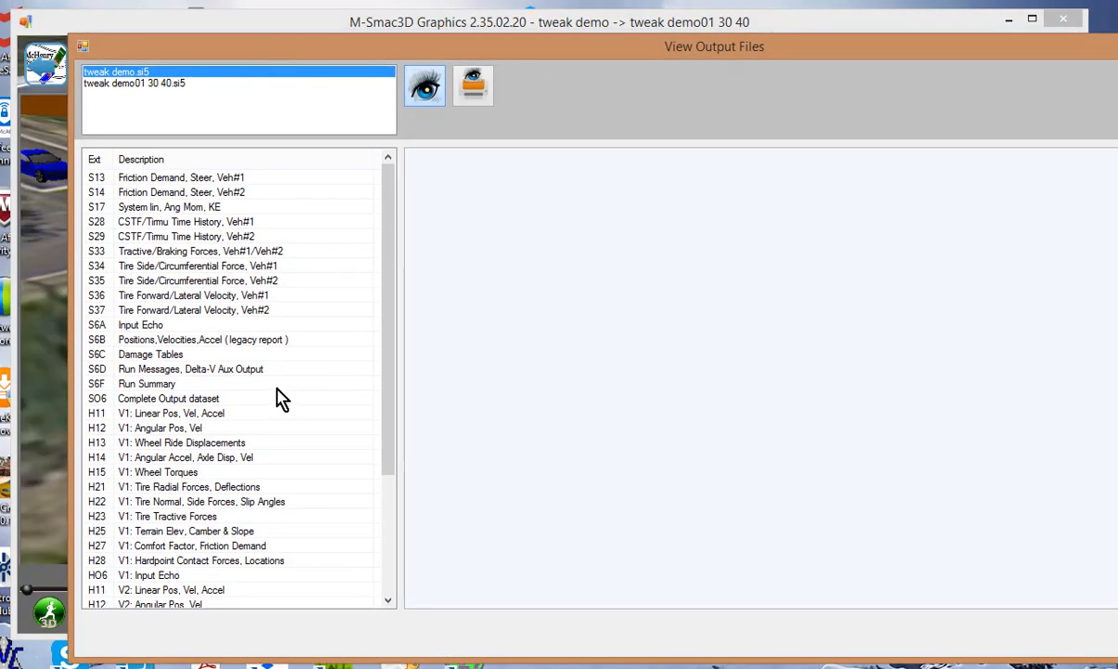
click(166, 384)
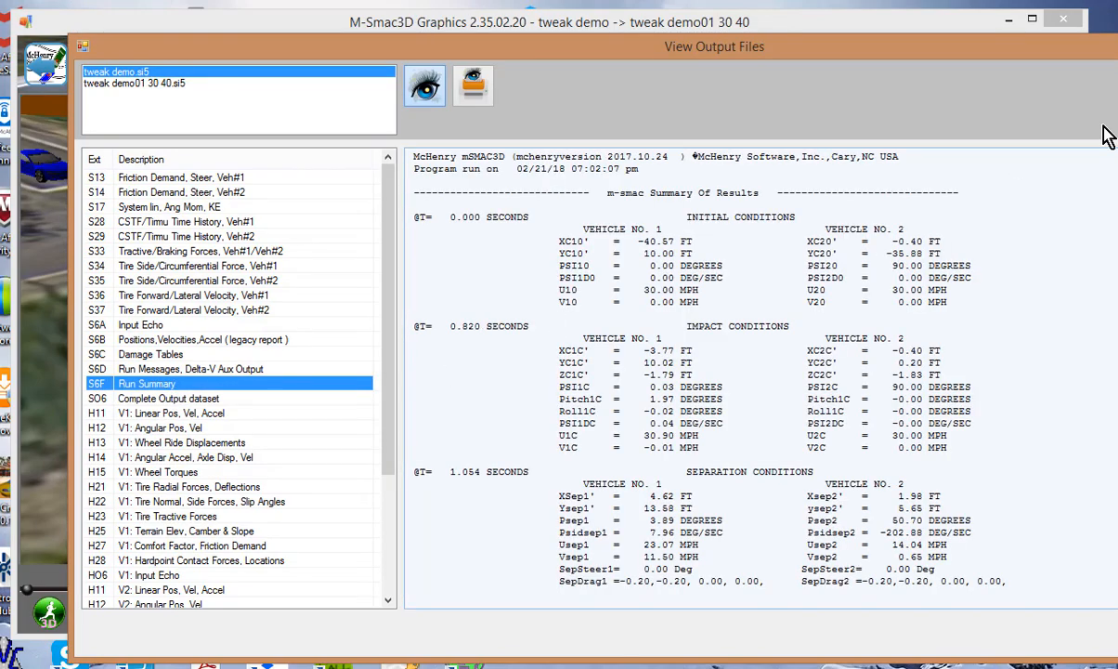
click(1117, 45)
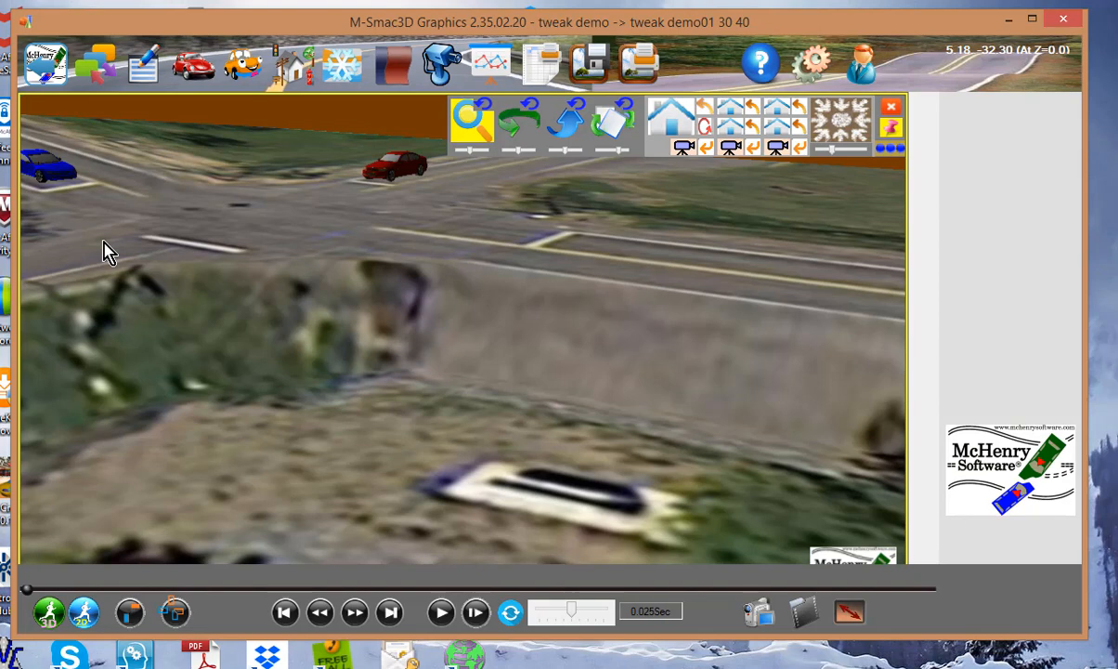
Step: Show the scene from overhead and open the initial position settings of the red vehicle, V2
click(843, 128)
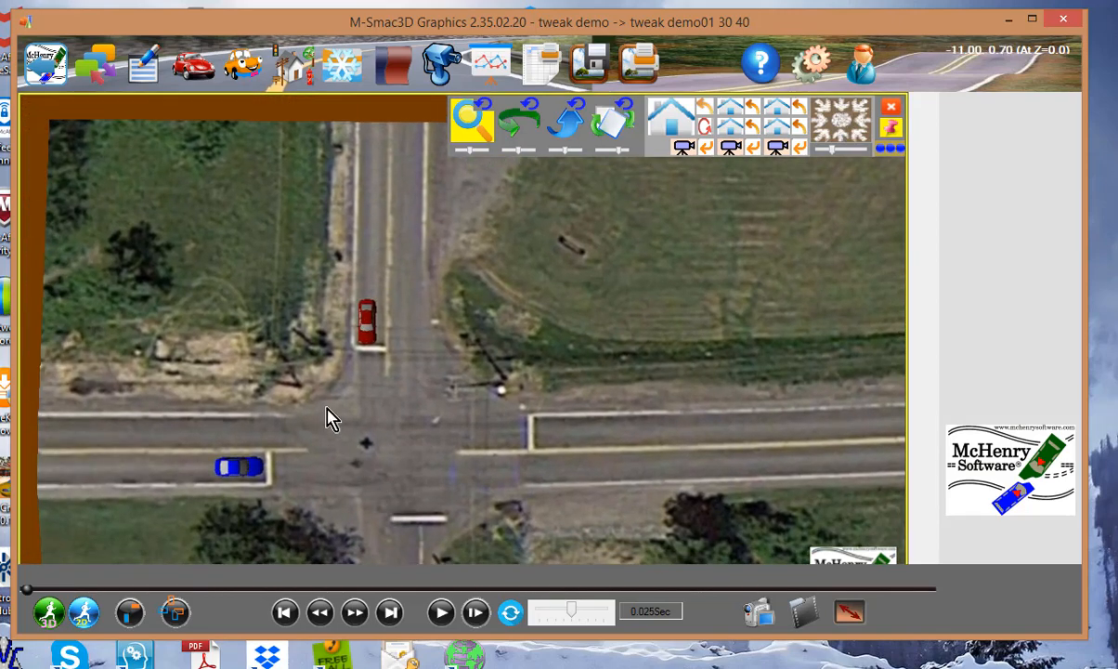
click(366, 325)
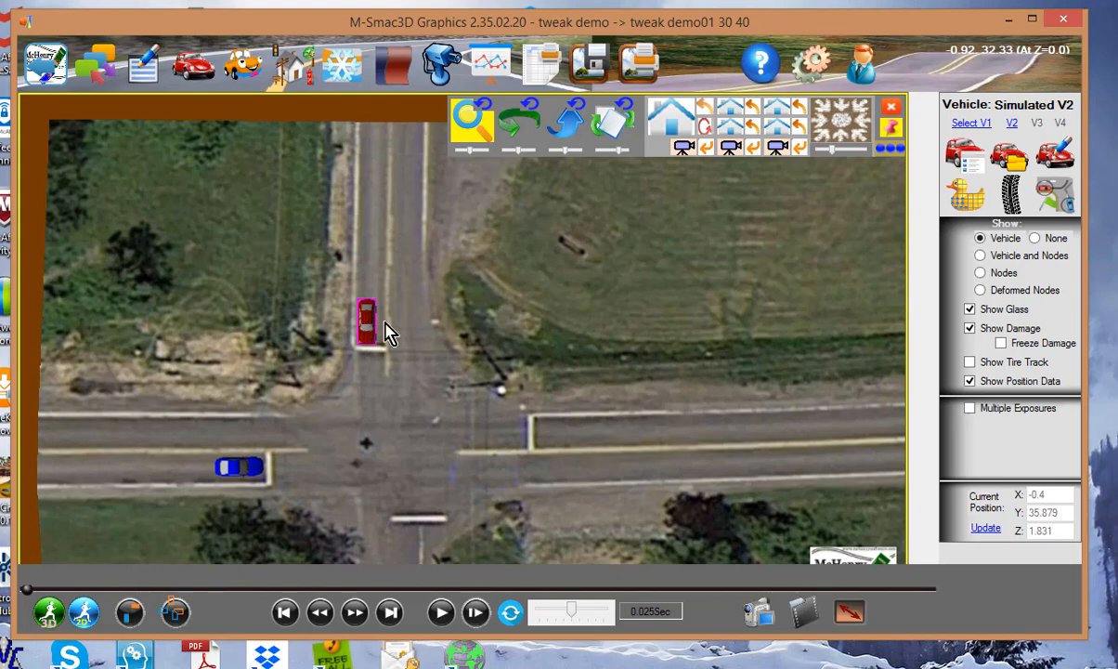
click(1055, 196)
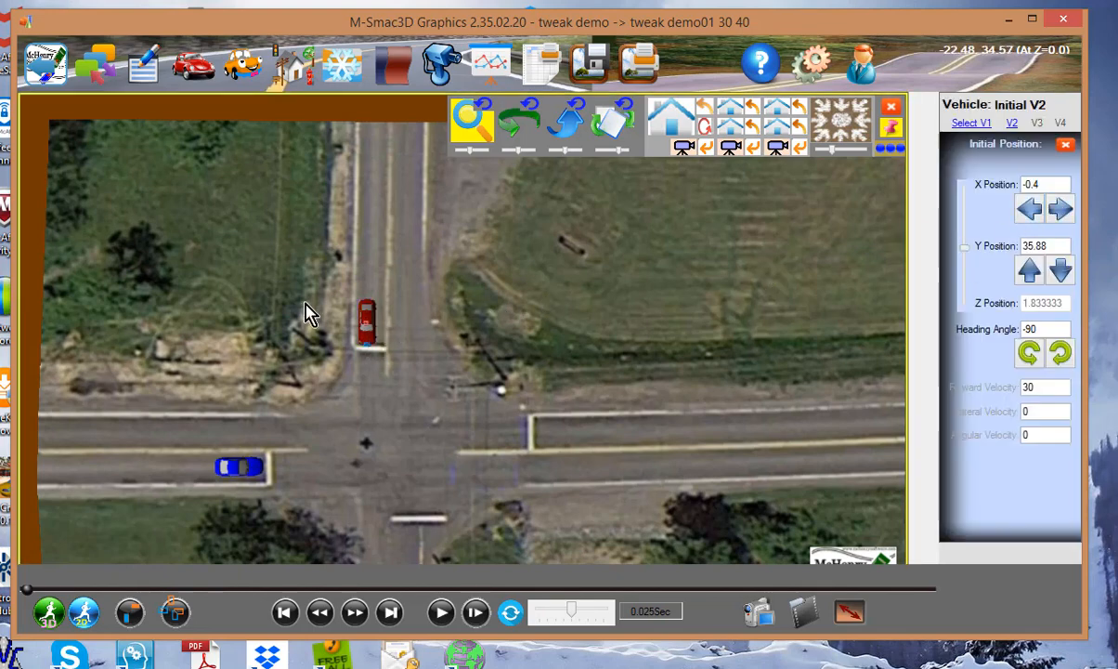
scroll(365, 341, up, 5)
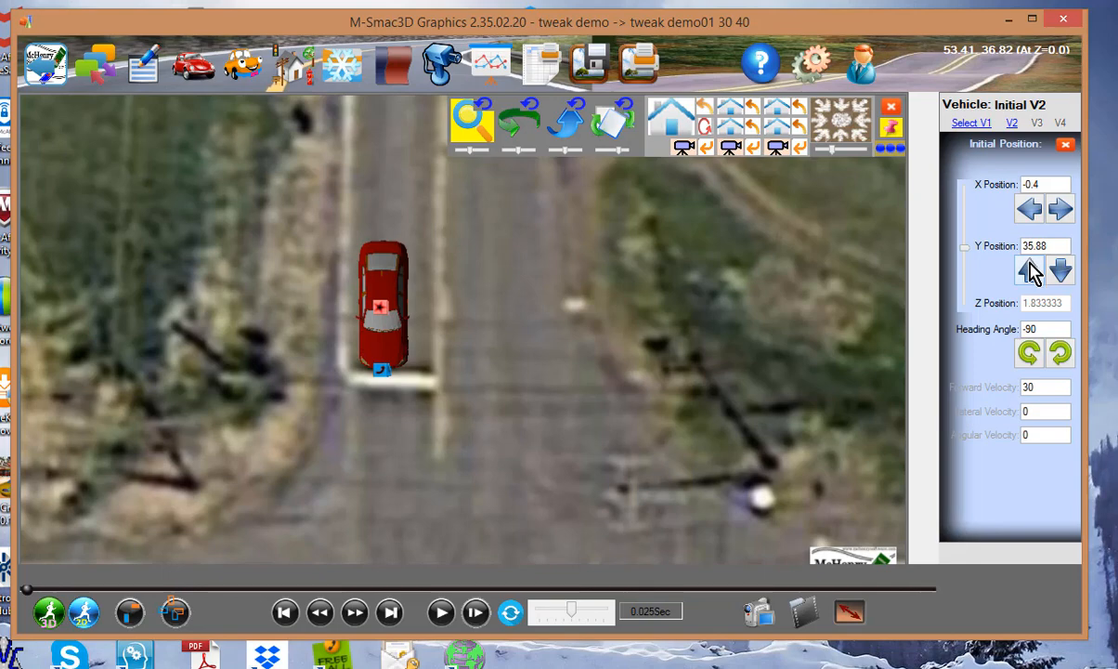
Step: Check vehicle 2's start position in the input cards and move its initial Y position back to 43.88
click(134, 63)
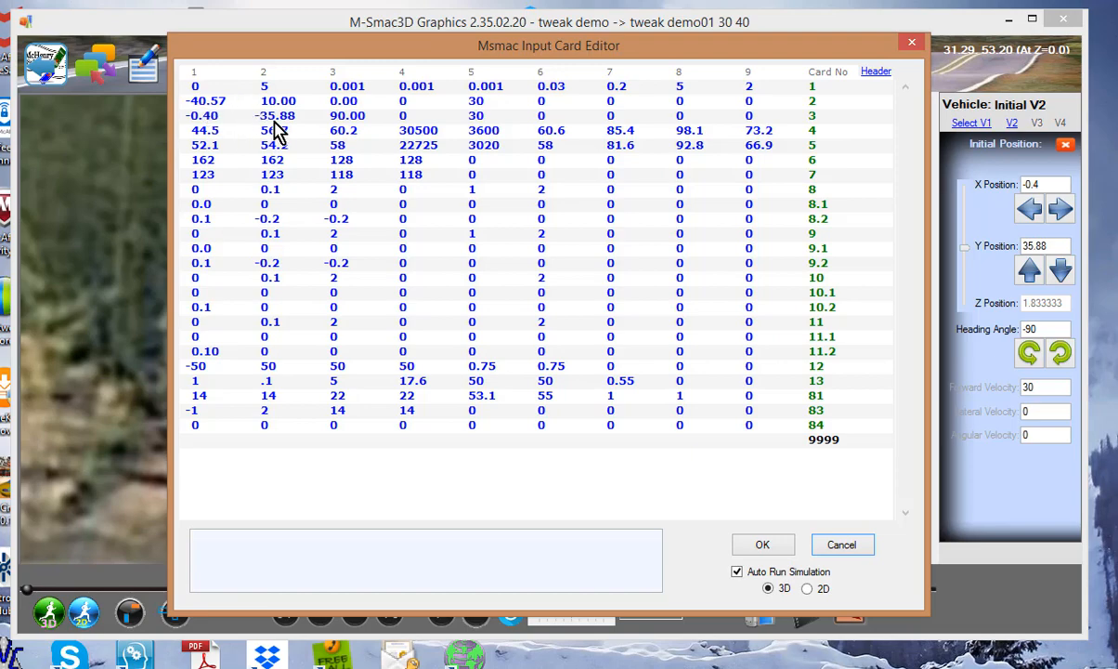
click(842, 546)
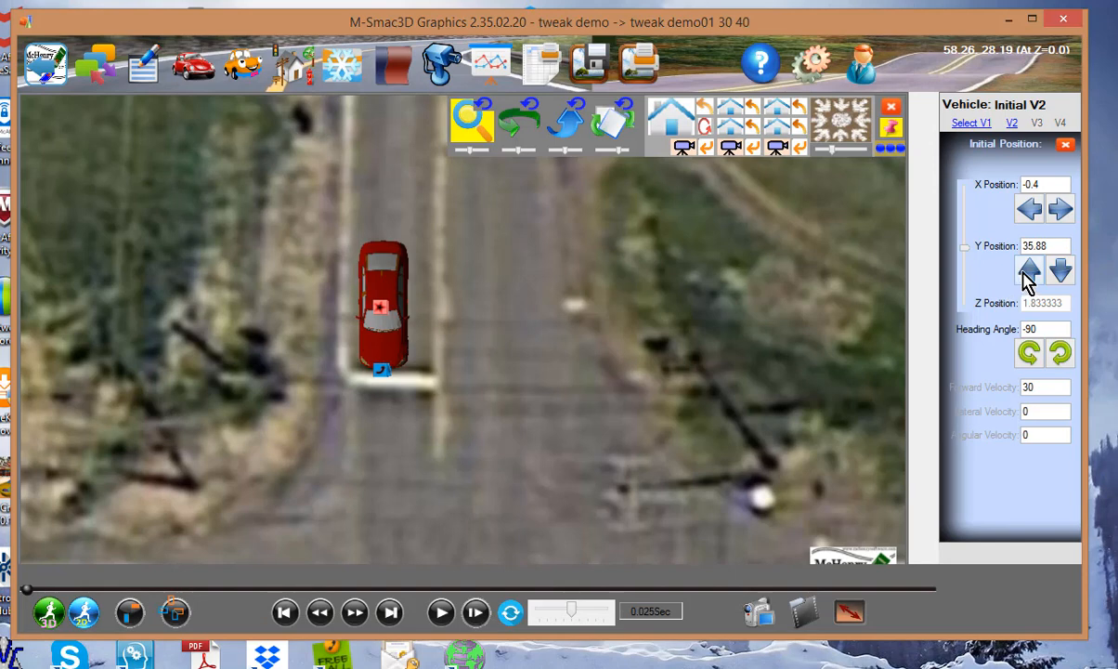
click(1029, 269)
click(1029, 269)
click(1029, 270)
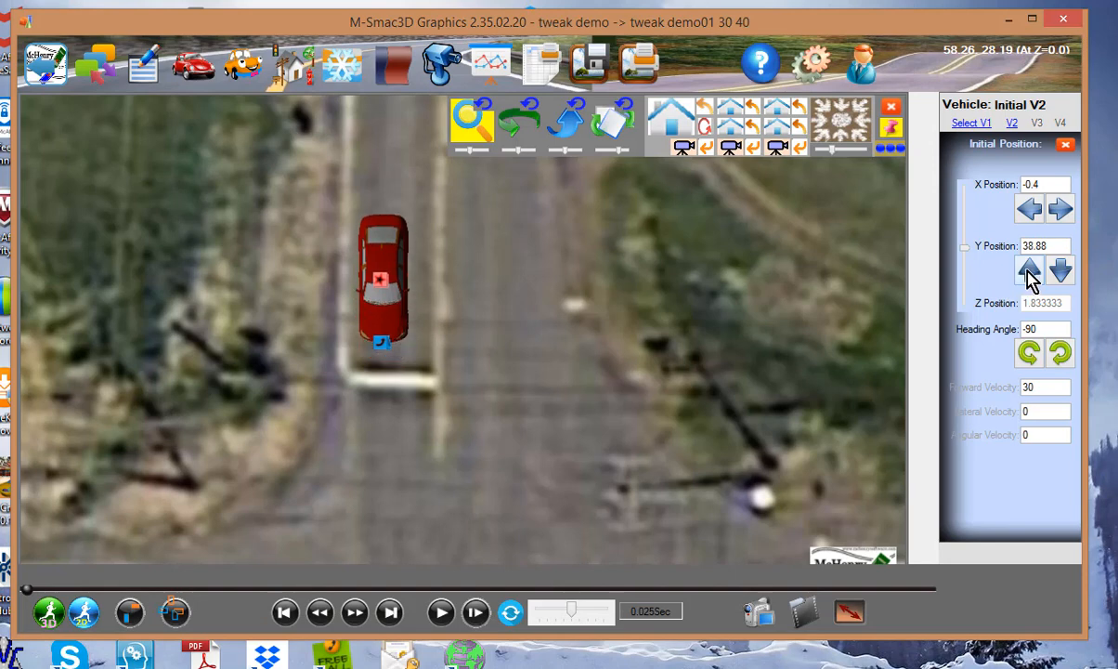
click(1029, 269)
click(1028, 270)
click(1029, 269)
click(1029, 269)
click(1029, 269)
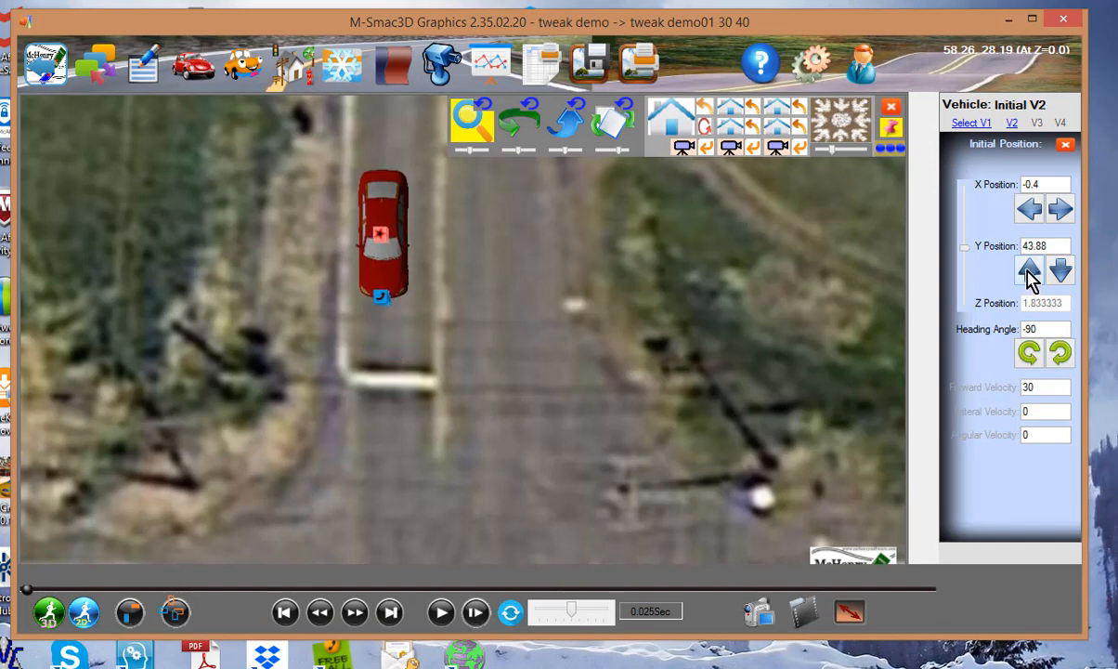
Step: Move vehicle V2's initial Y position back to 47.88
click(1029, 269)
click(1029, 269)
click(1029, 270)
click(1028, 270)
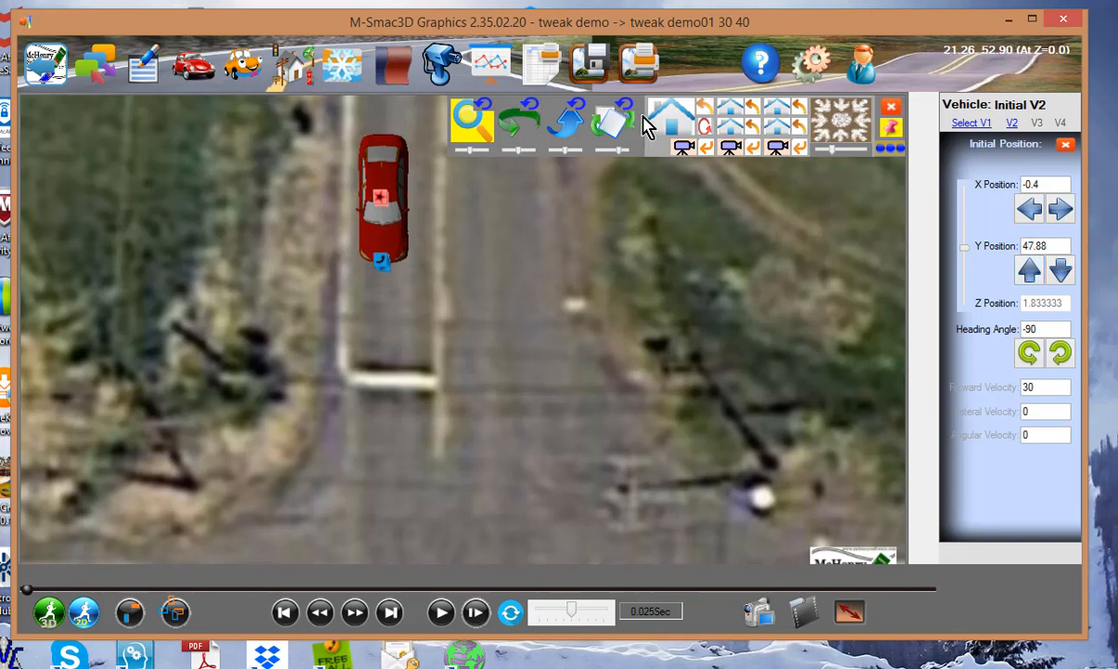
click(673, 127)
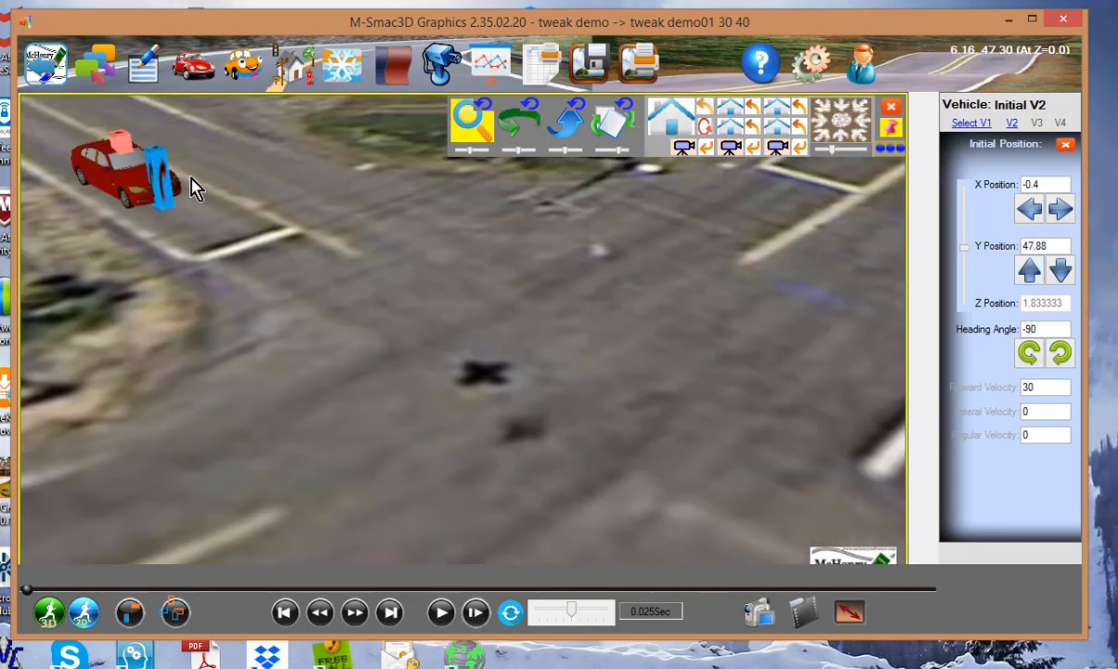
drag(192, 177, 304, 186)
Step: Set vehicle 2's initial forward velocity to 45 mph in the input cards and play back the rerun 3D simulation
click(142, 73)
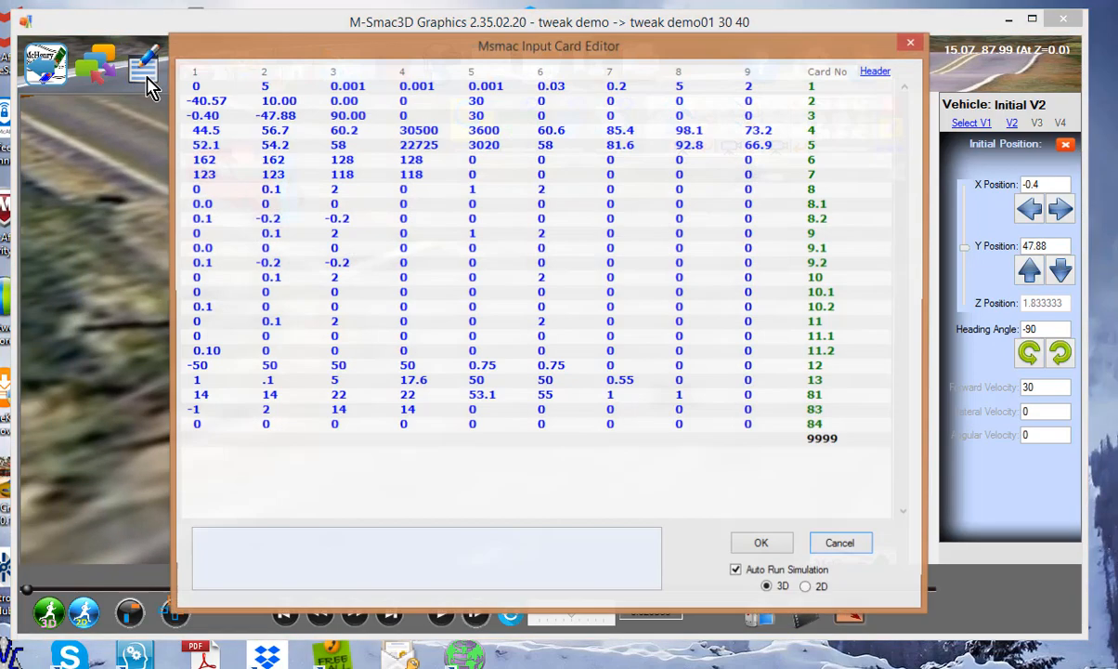
click(488, 116)
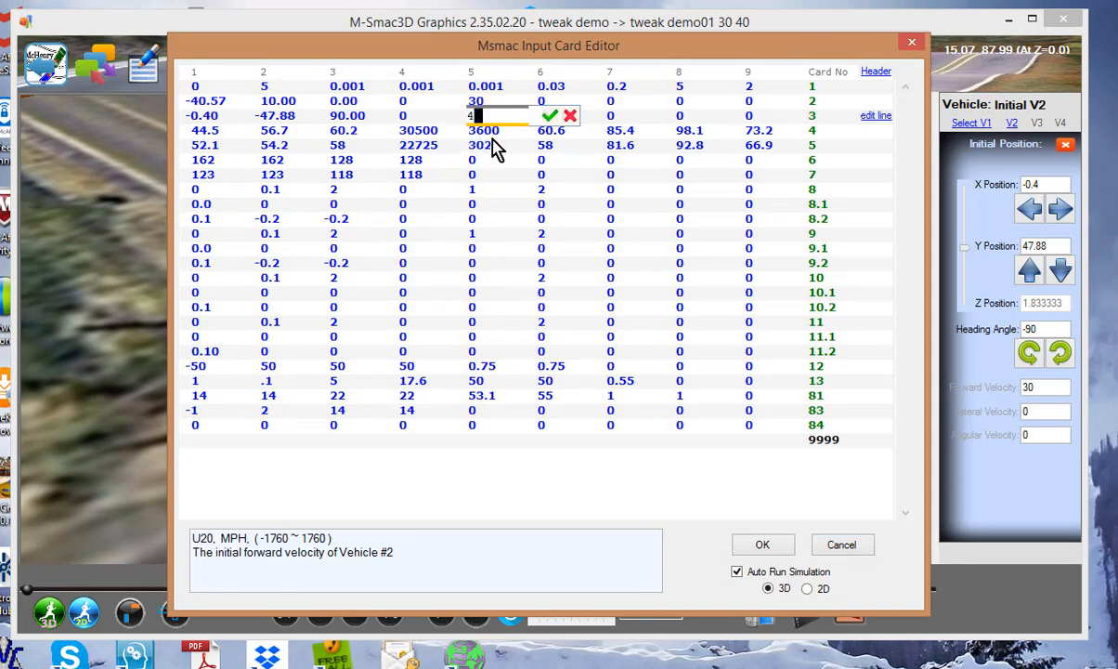
text(45)
key(Return)
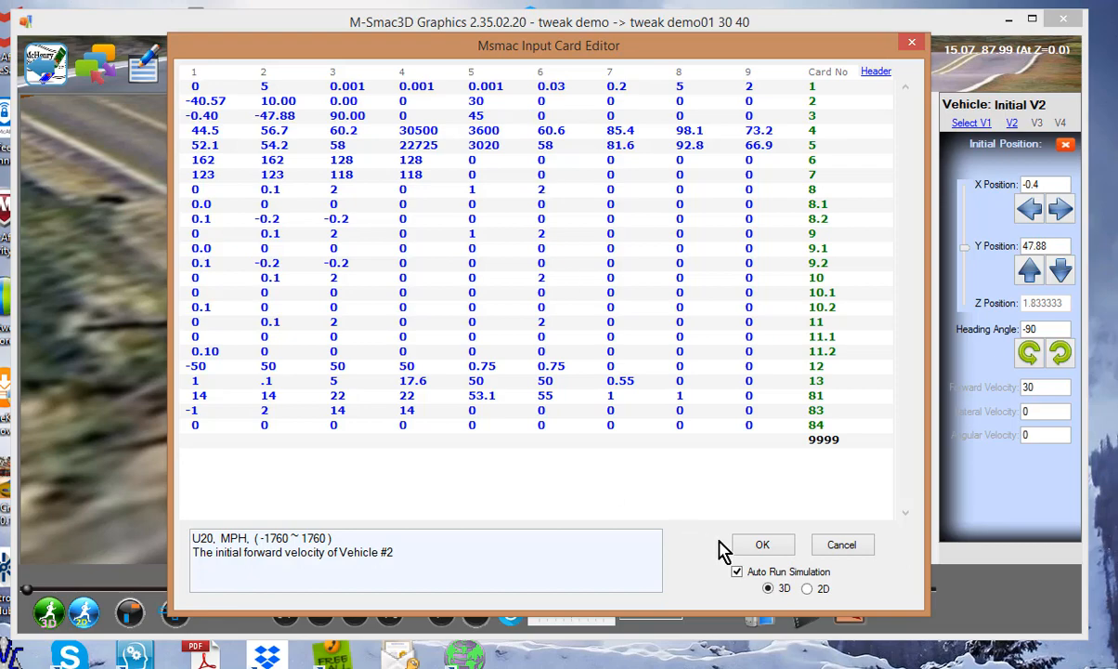
click(762, 546)
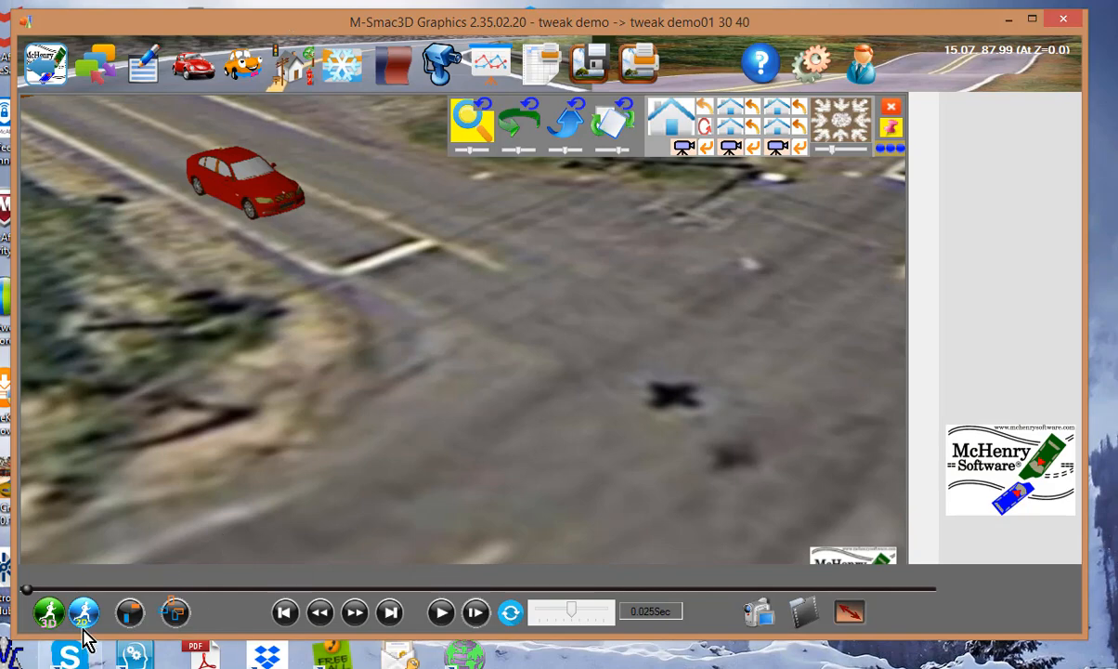
click(440, 620)
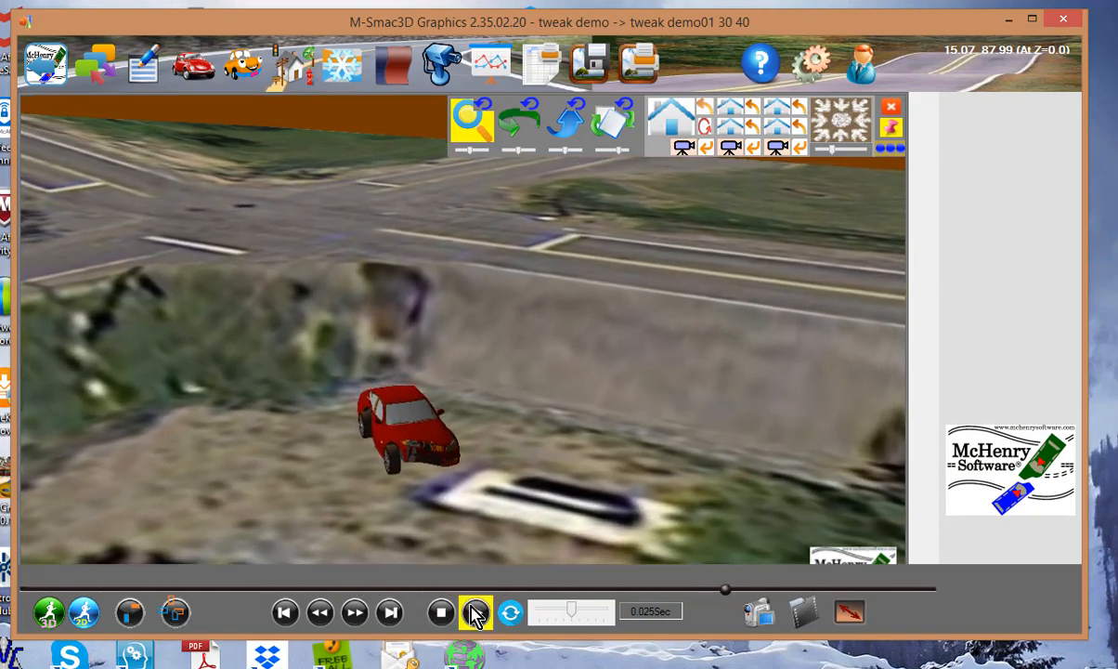
click(475, 613)
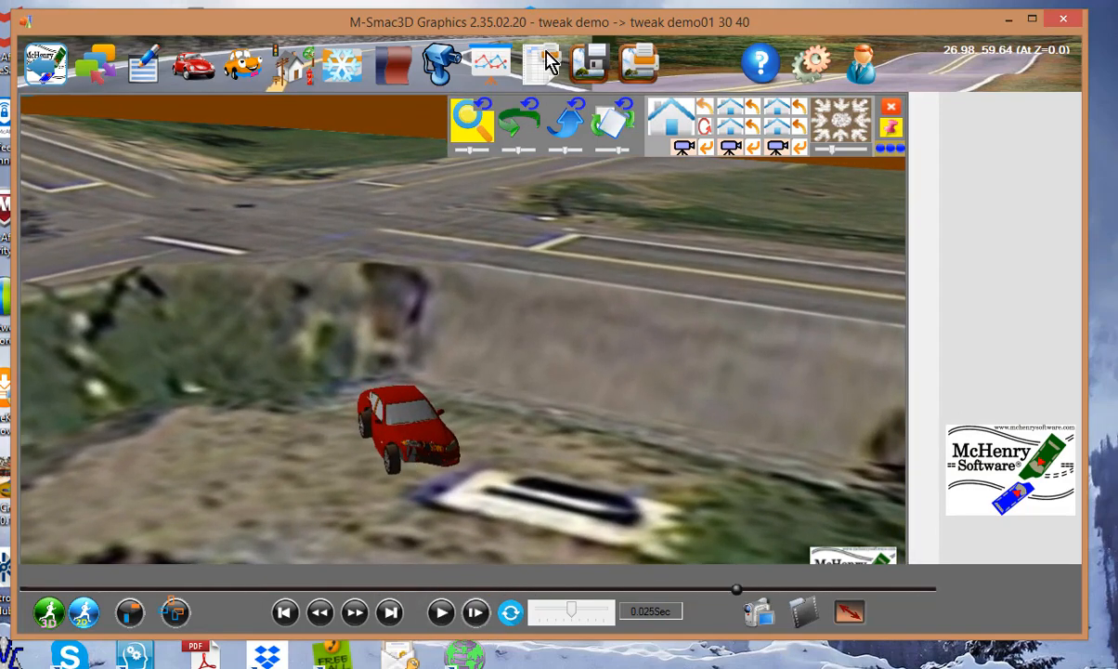
Step: Add a new tracking camera and store its first view position at frame 4 with both cars in view
click(393, 62)
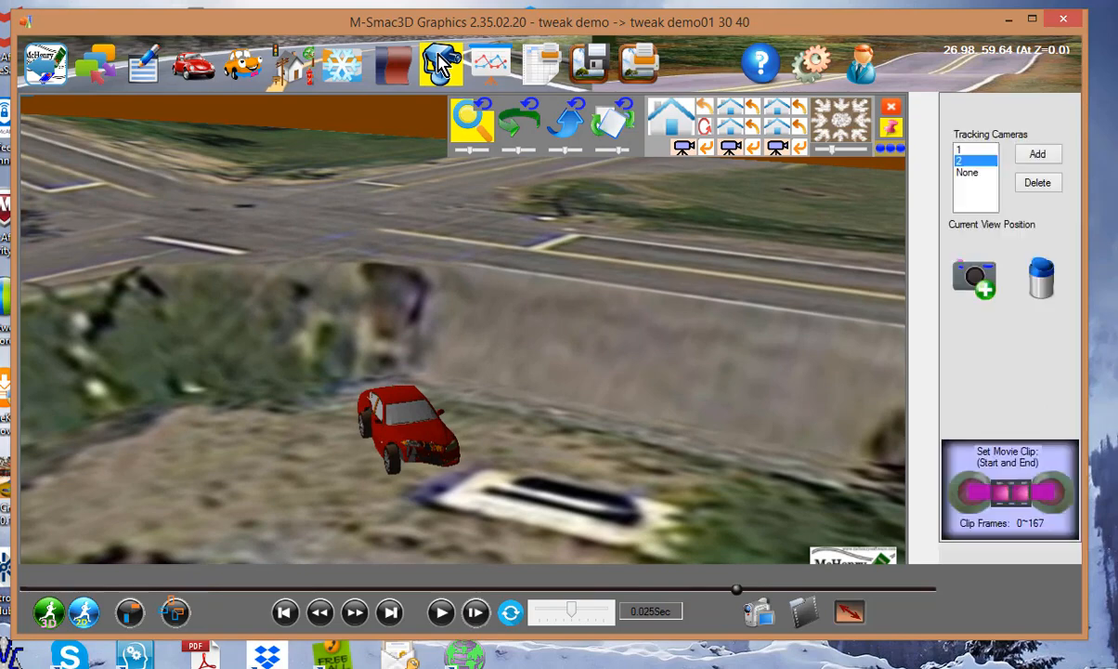
click(1037, 154)
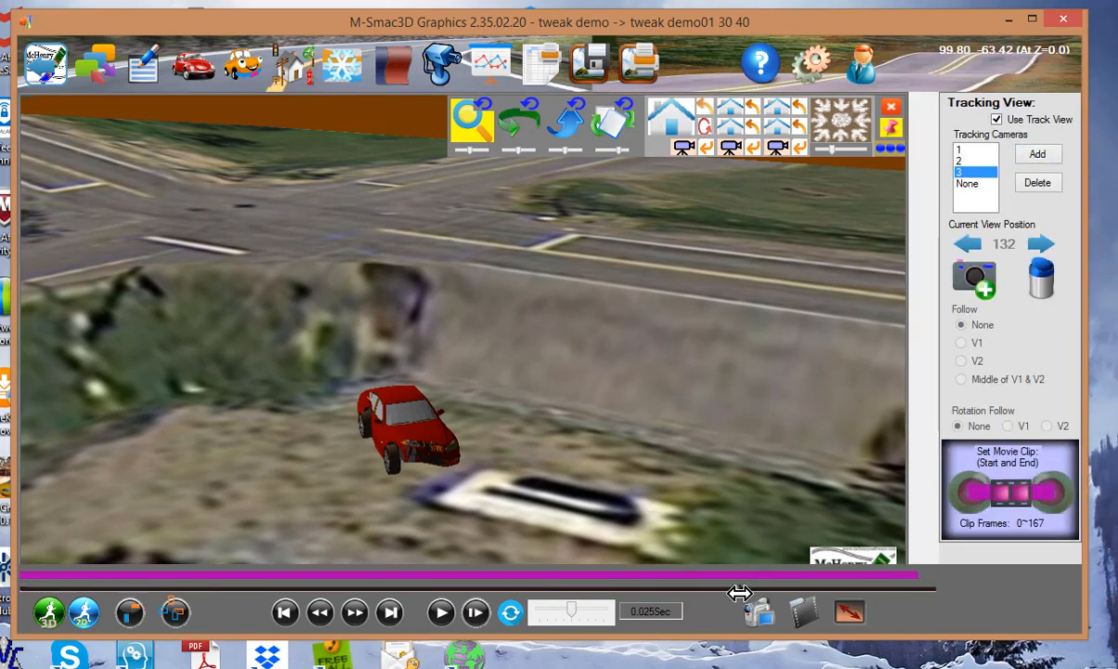
drag(739, 592, 48, 589)
drag(242, 294, 432, 357)
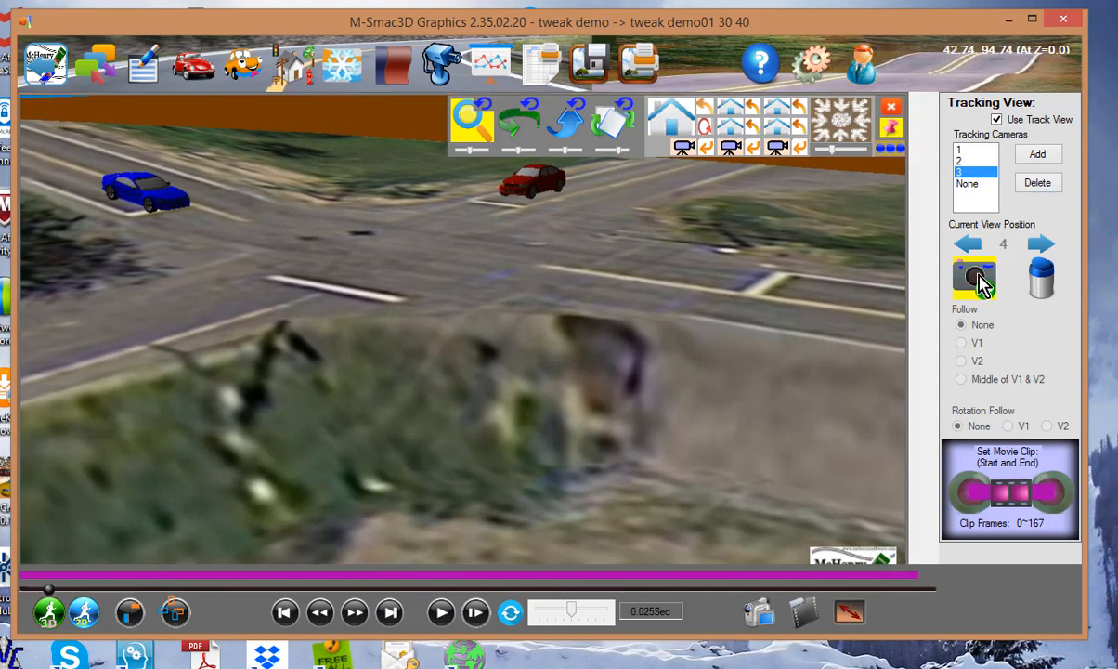
click(975, 279)
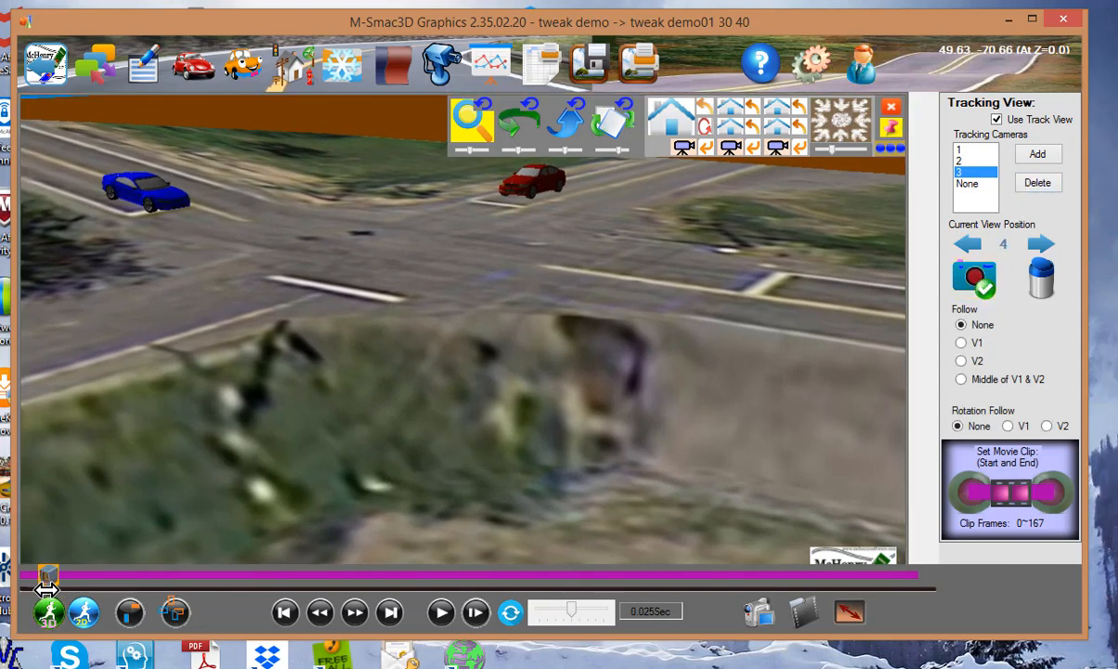
Step: Add tracking view positions at frames 43, 82 and 167, reframing the scene each time to keep both cars in view
mouse_move(48, 591)
mouse_down()
mouse_move(190, 592)
mouse_move(258, 609)
mouse_up()
drag(334, 337, 577, 354)
click(976, 281)
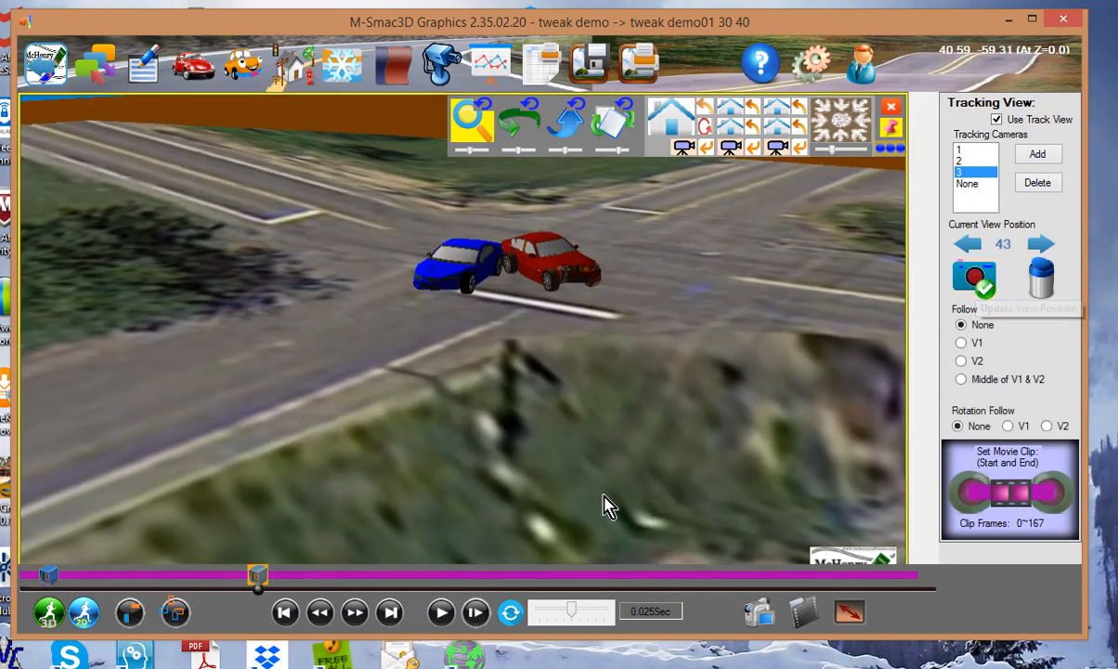
drag(259, 590, 468, 590)
drag(415, 412, 754, 327)
click(977, 281)
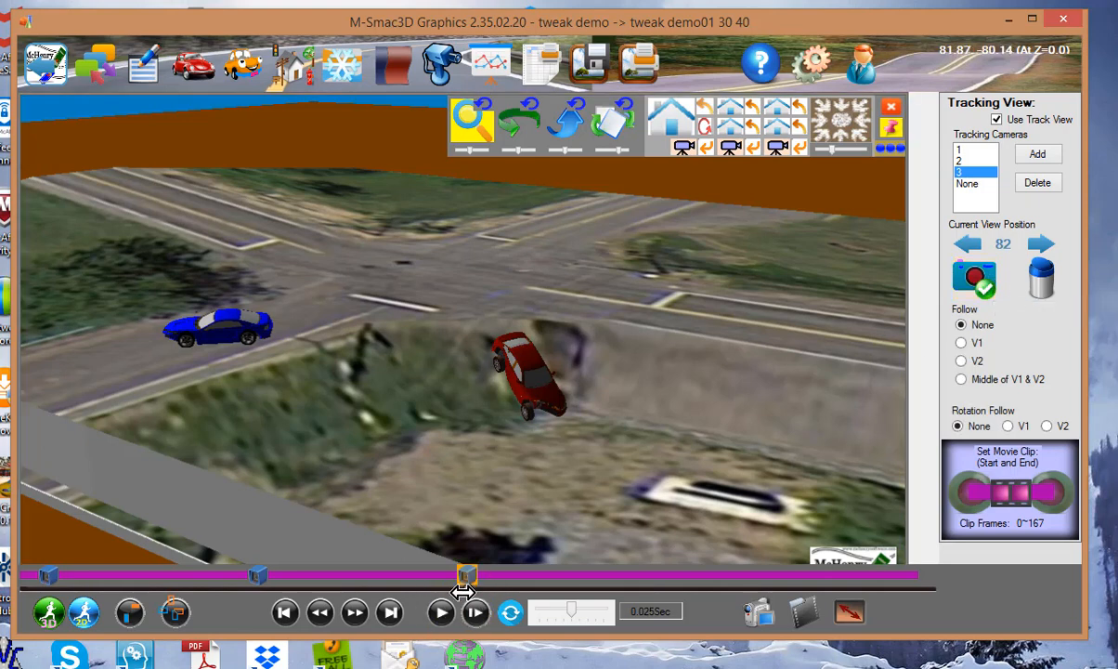
mouse_move(467, 590)
mouse_down()
mouse_move(779, 594)
mouse_move(998, 571)
mouse_up()
mouse_move(900, 365)
mouse_down()
mouse_move(941, 373)
mouse_move(954, 342)
mouse_up()
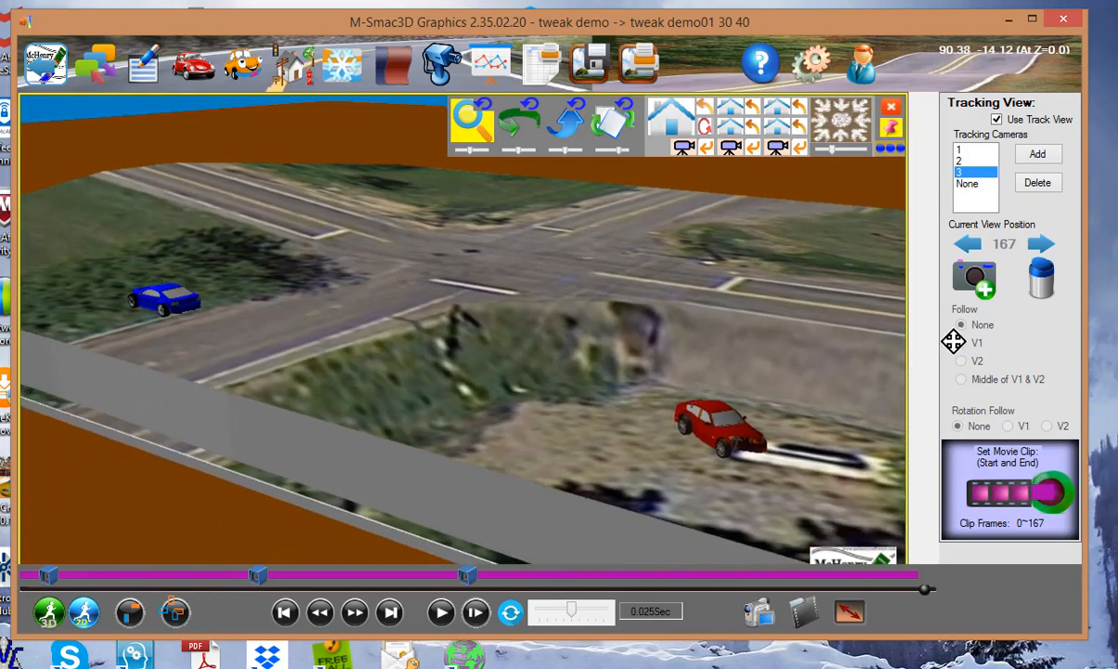
click(973, 277)
Step: Play the simulation through the new tracking camera and collapse the view controls over the scene
click(441, 612)
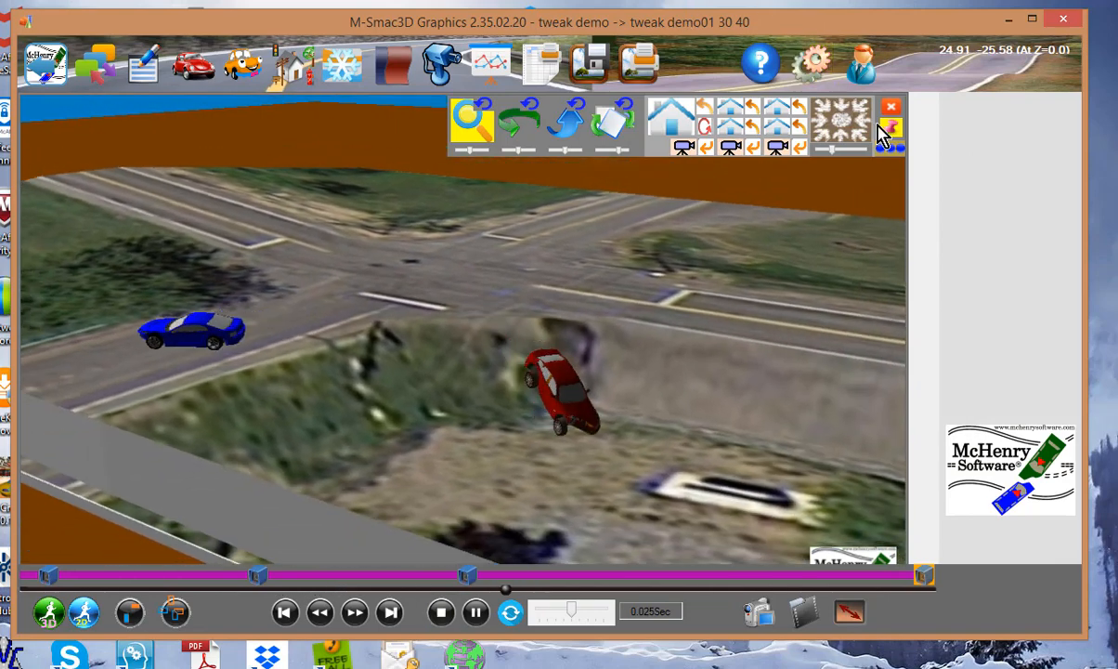
click(890, 114)
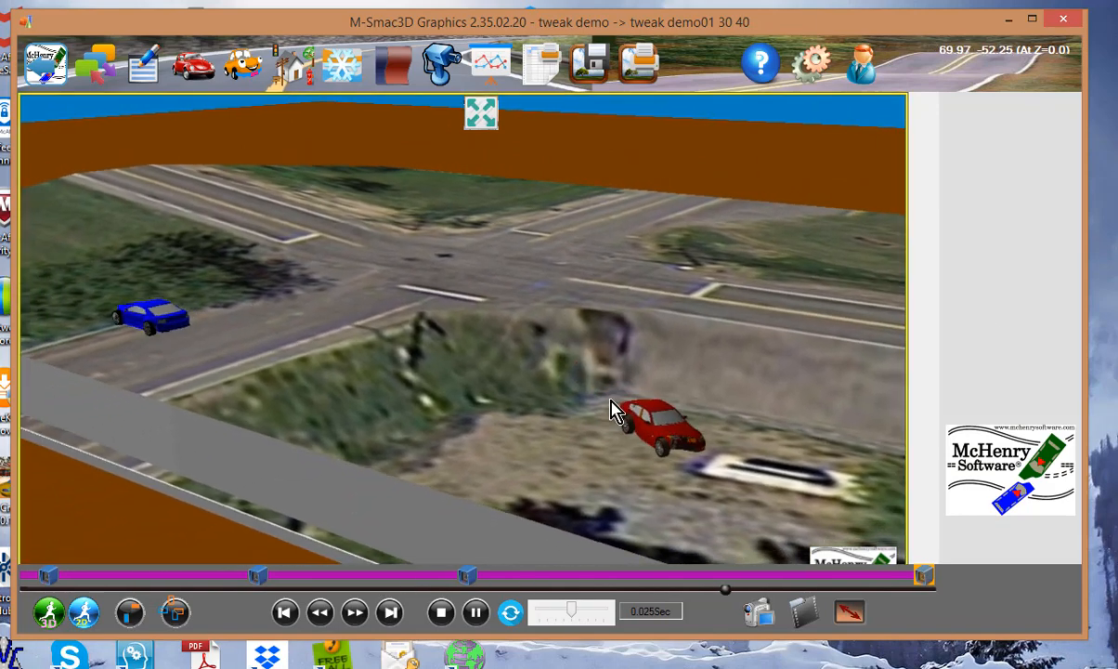
click(474, 615)
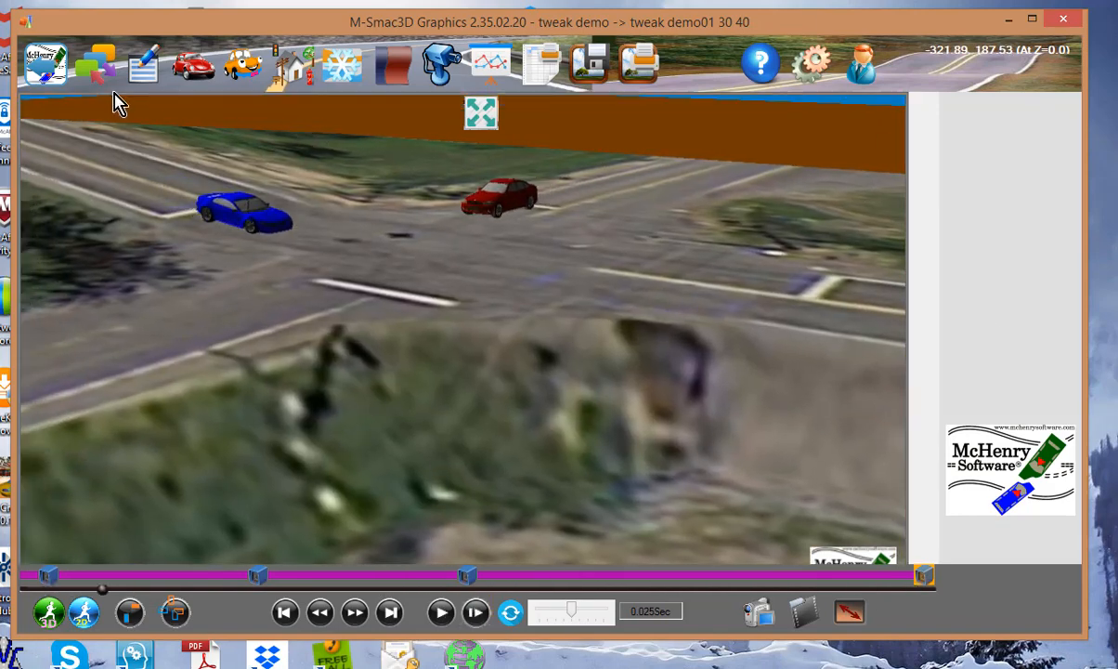
Step: Make the original "tweak demo" input current with simulation run and path reload enabled, and play it back
click(96, 69)
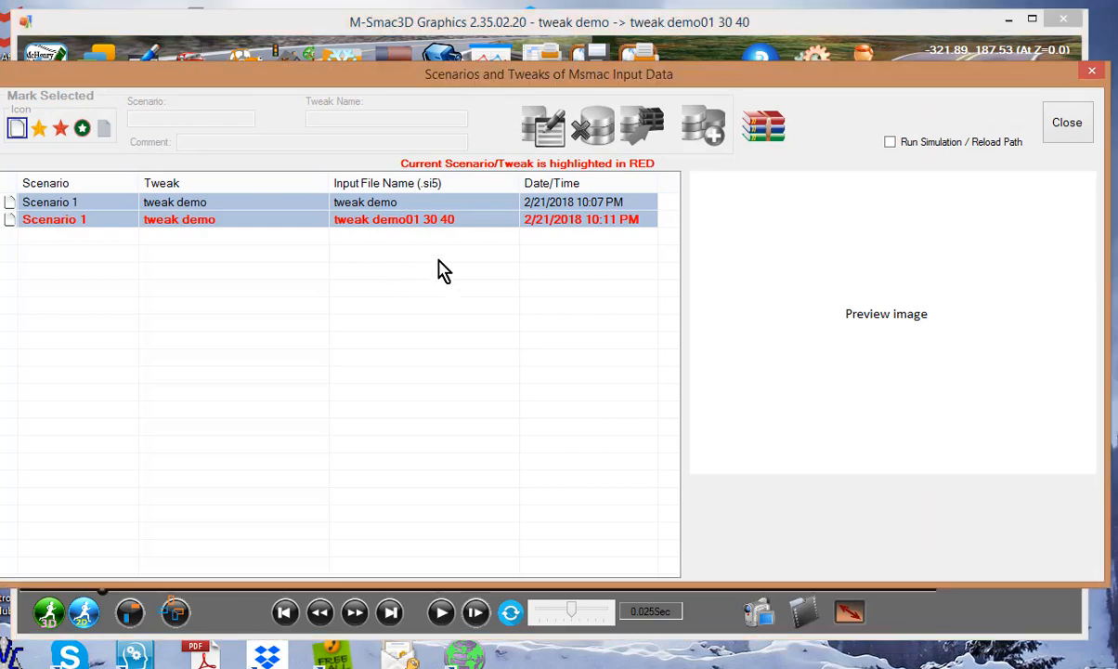
click(375, 208)
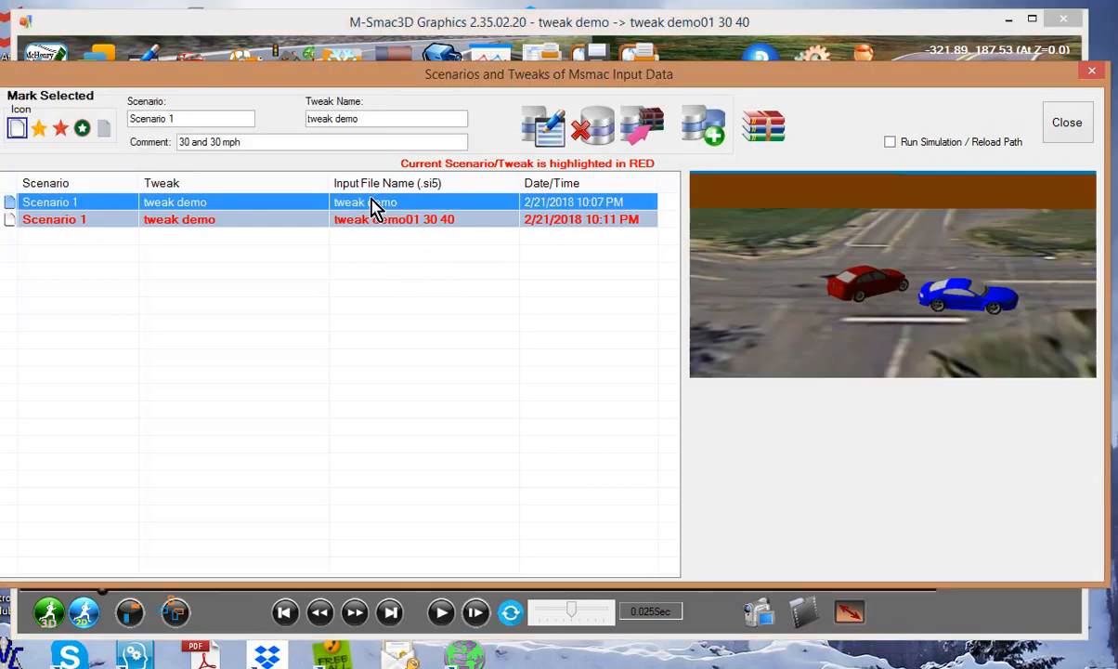
double_click(376, 208)
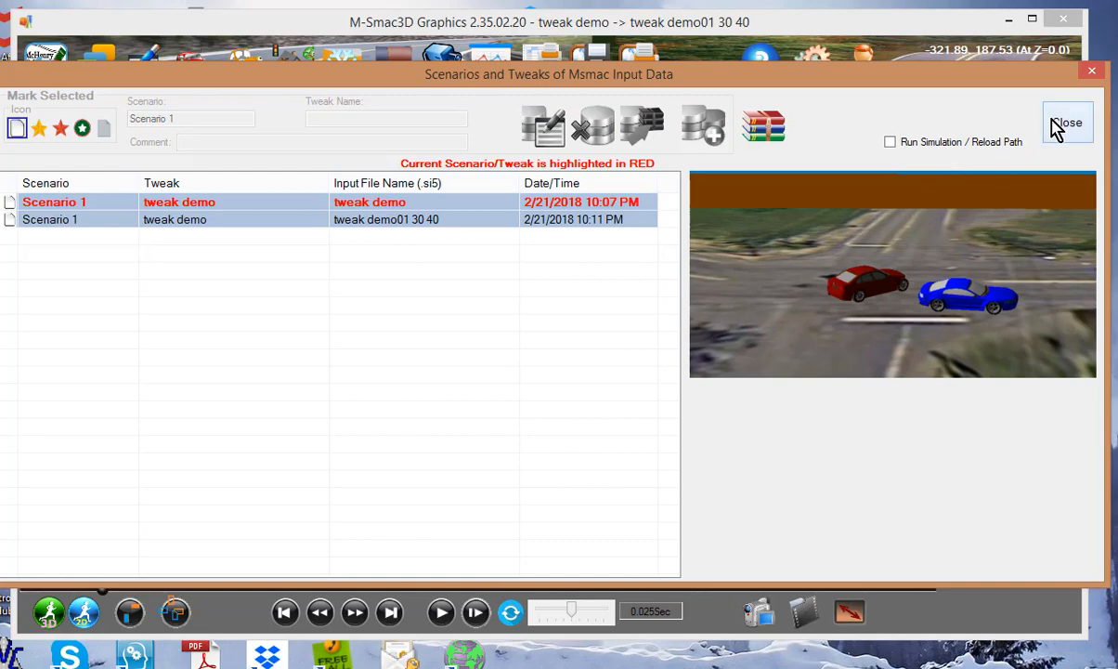
click(1007, 144)
click(1065, 125)
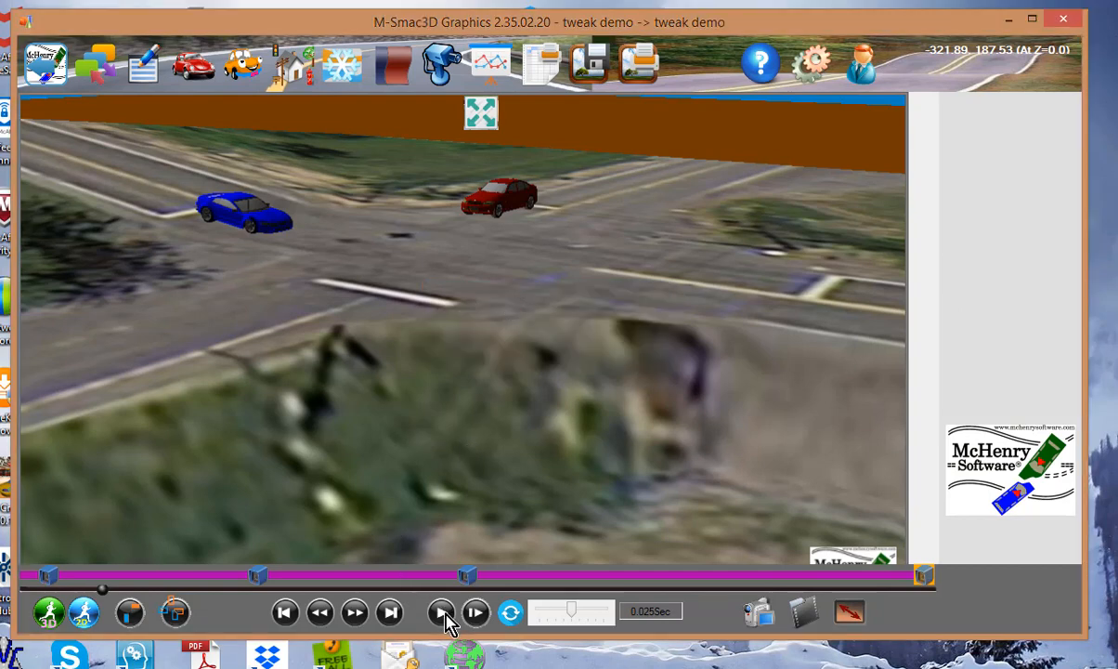
click(442, 613)
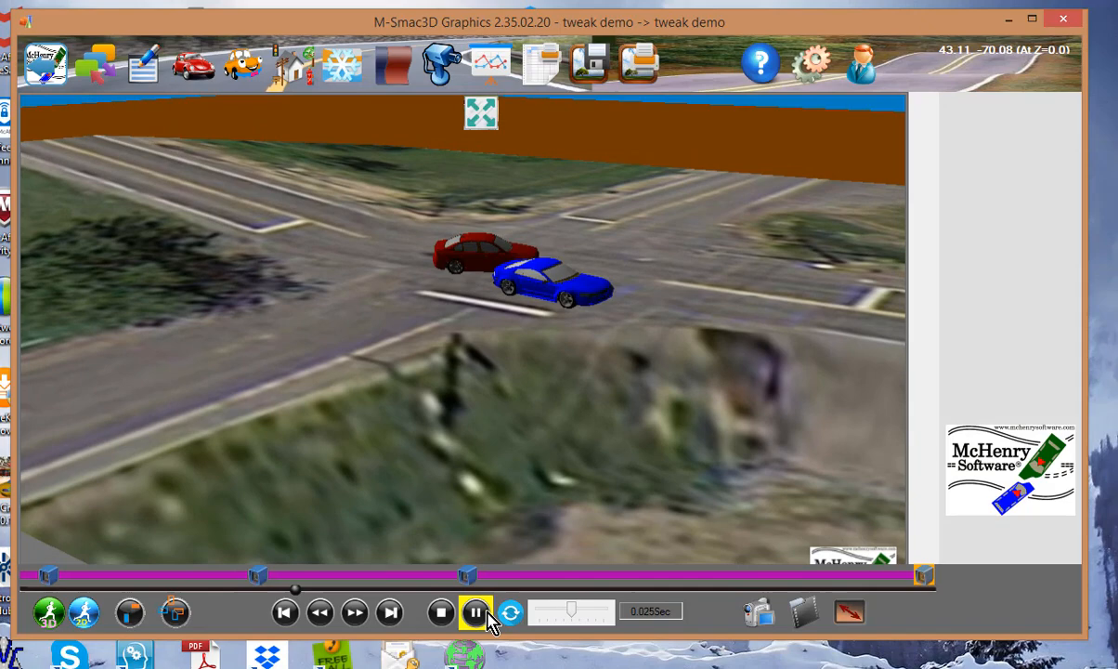
click(475, 611)
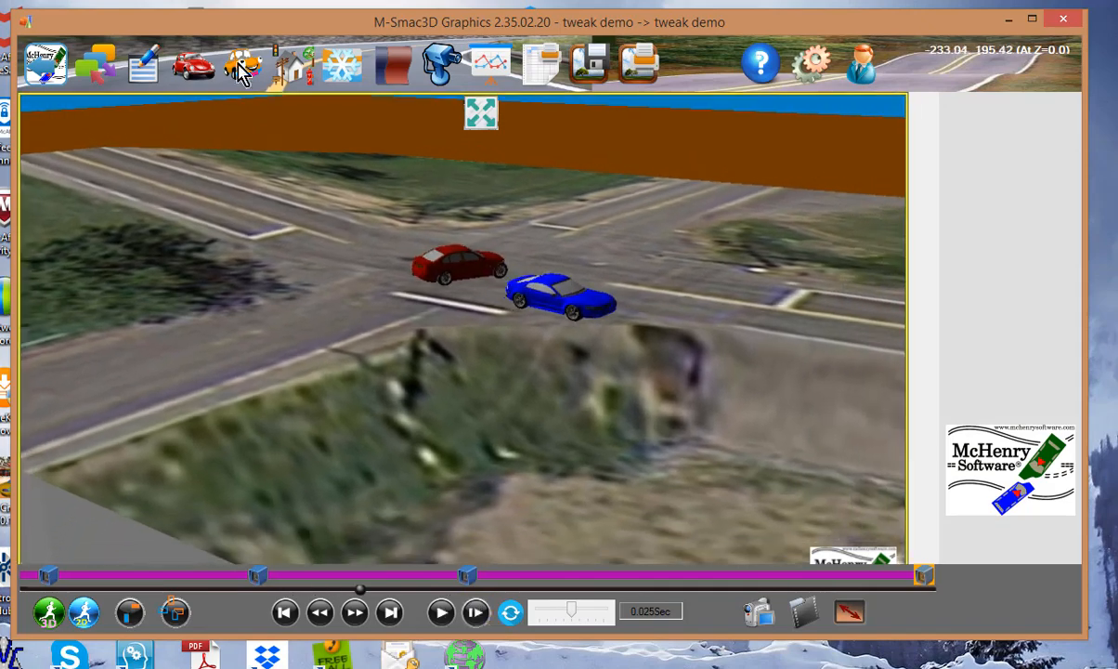
Step: Clone the current "tweak demo" input file as "tweak demo 40 30"
click(96, 67)
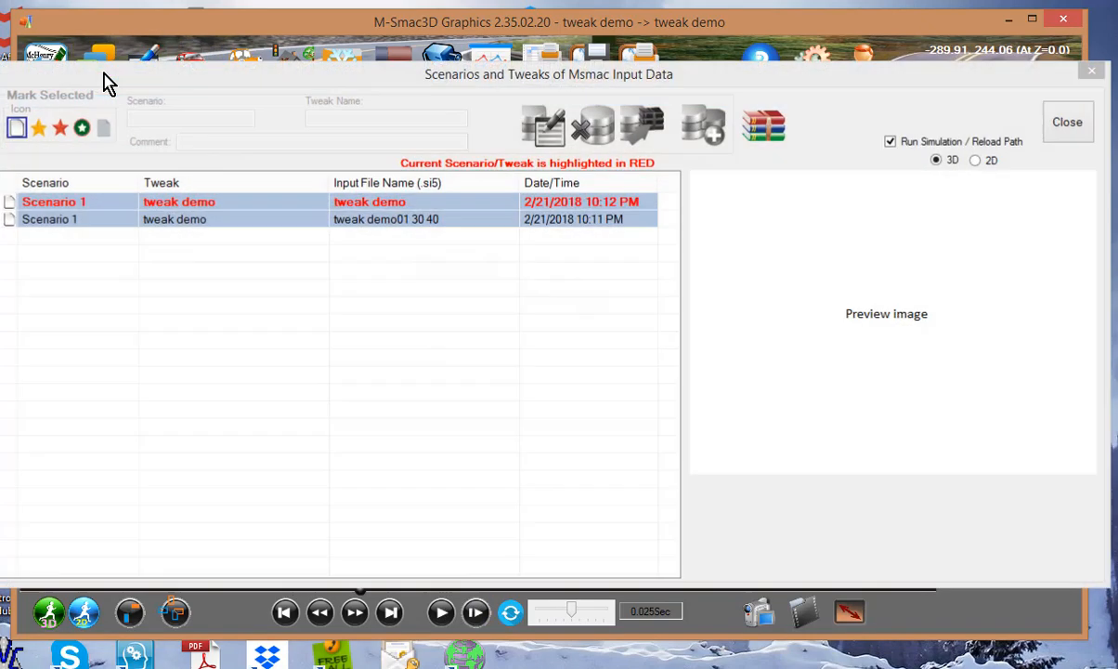
click(375, 223)
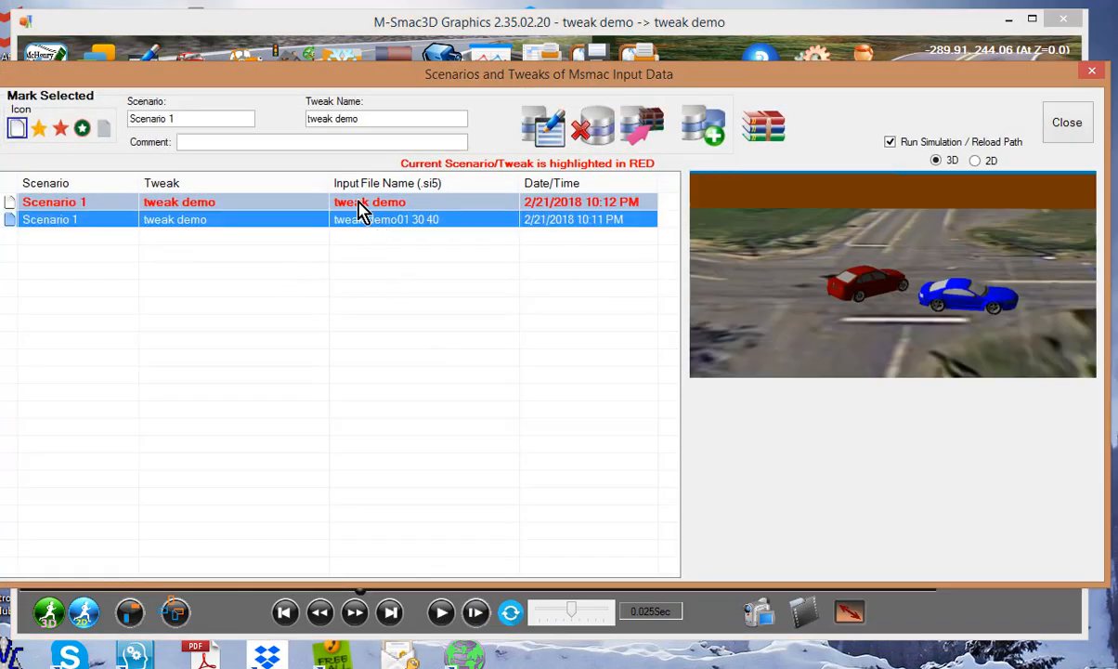
click(362, 204)
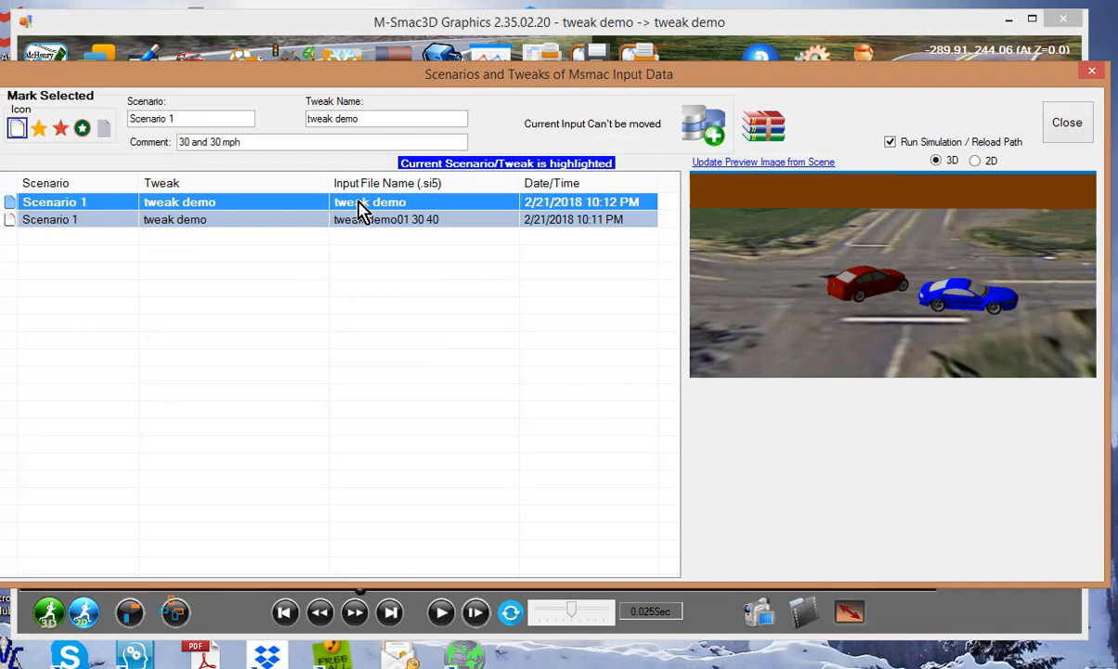
double_click(359, 201)
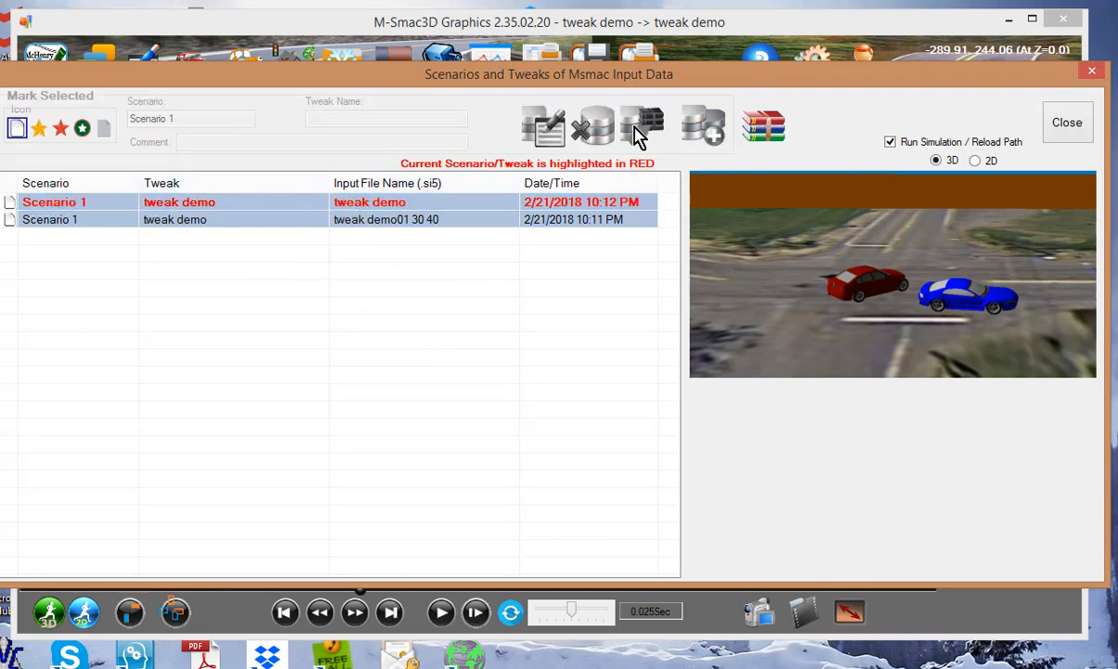
click(353, 202)
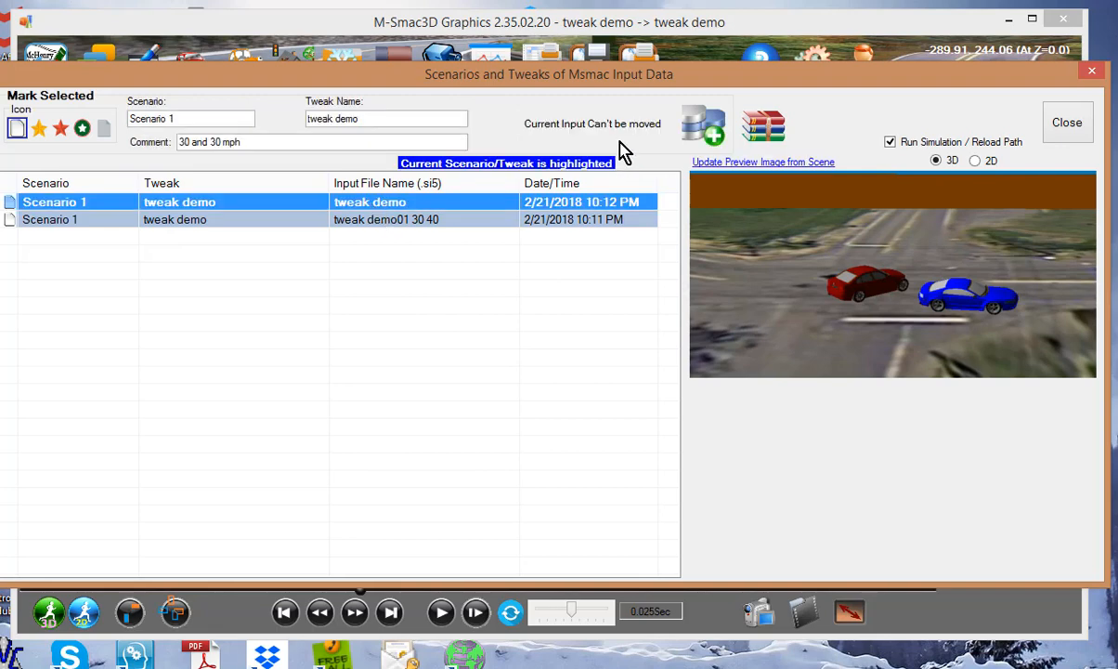
click(705, 127)
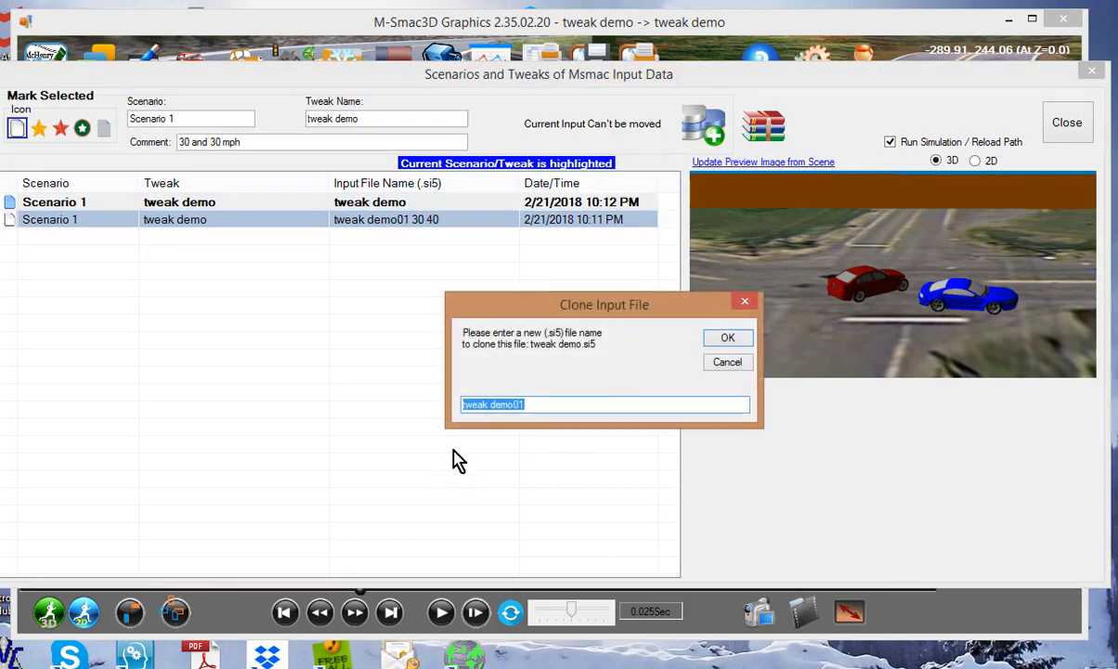
click(538, 405)
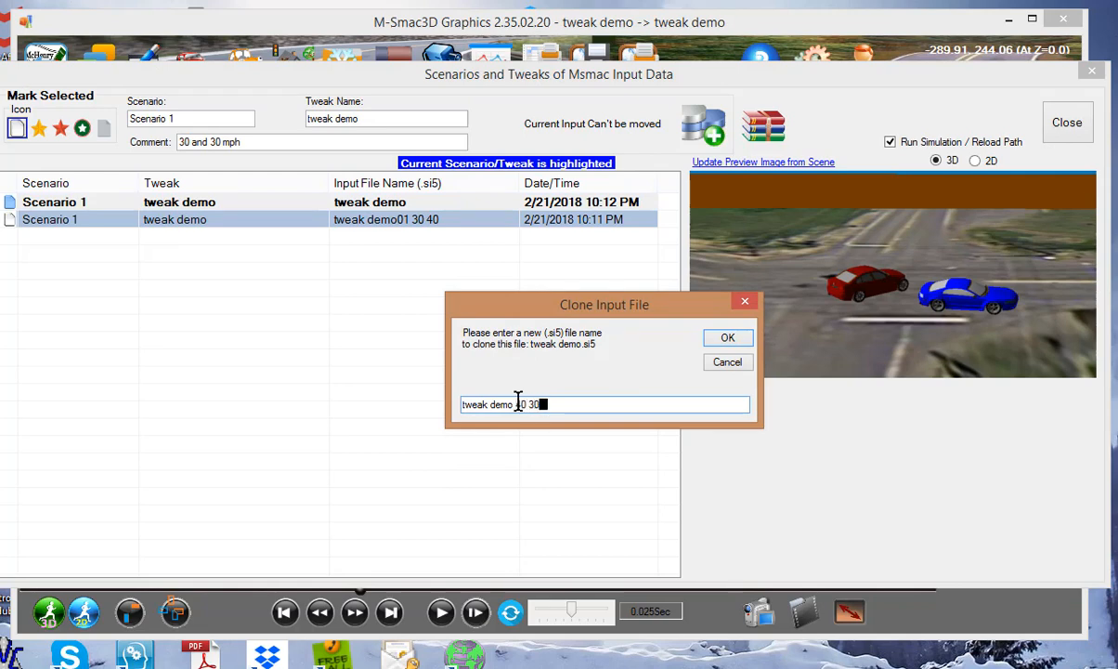
text(40 30)
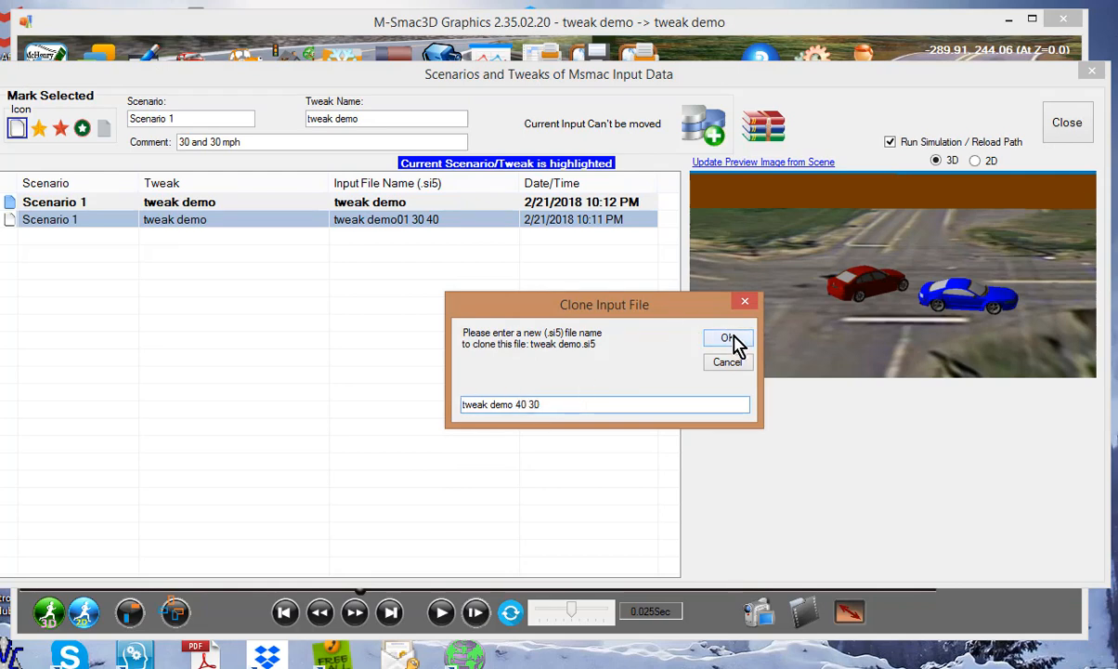
click(734, 339)
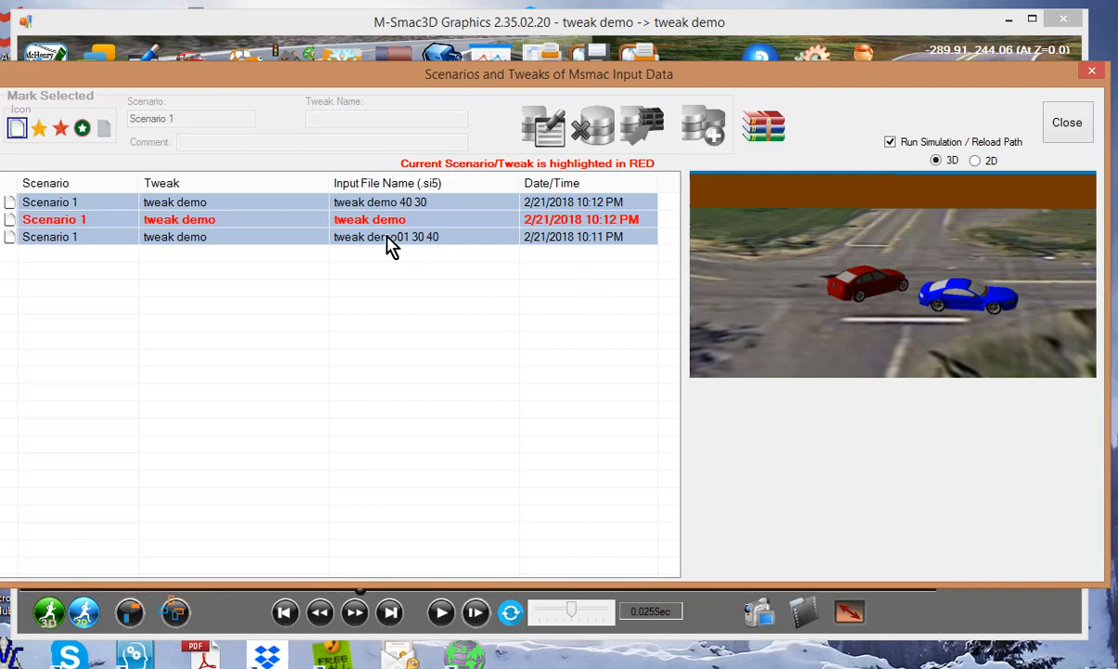
Step: Make the "tweak demo 40 30" input current, with the comment "40 and 30 mph" and simulation run and path reload disabled
click(298, 206)
double_click(298, 206)
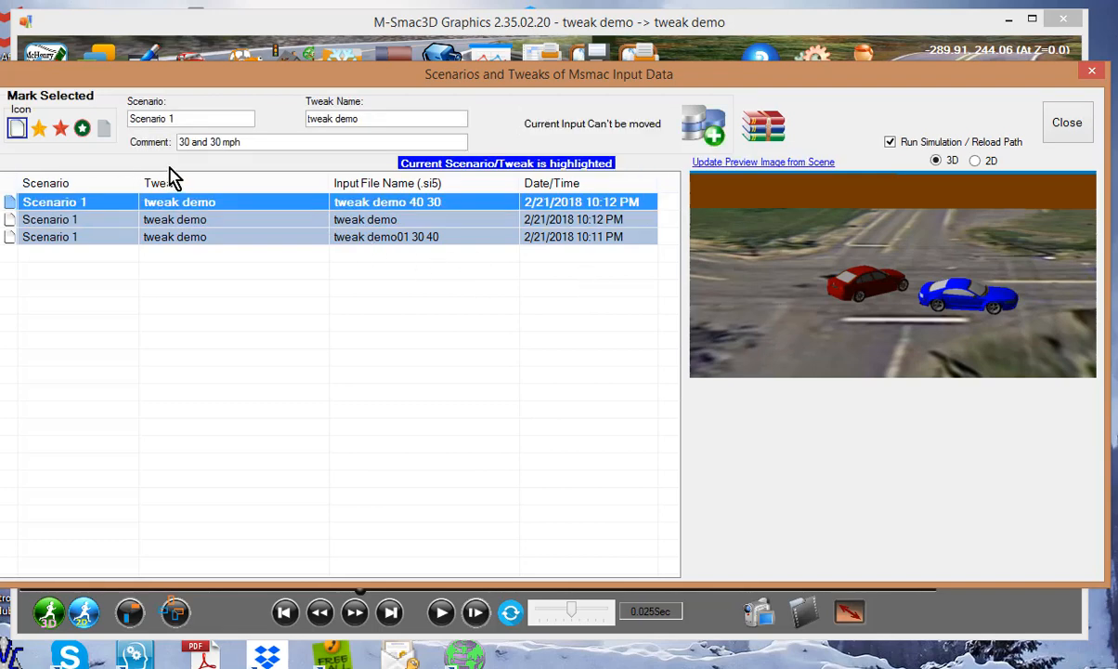
double_click(185, 142)
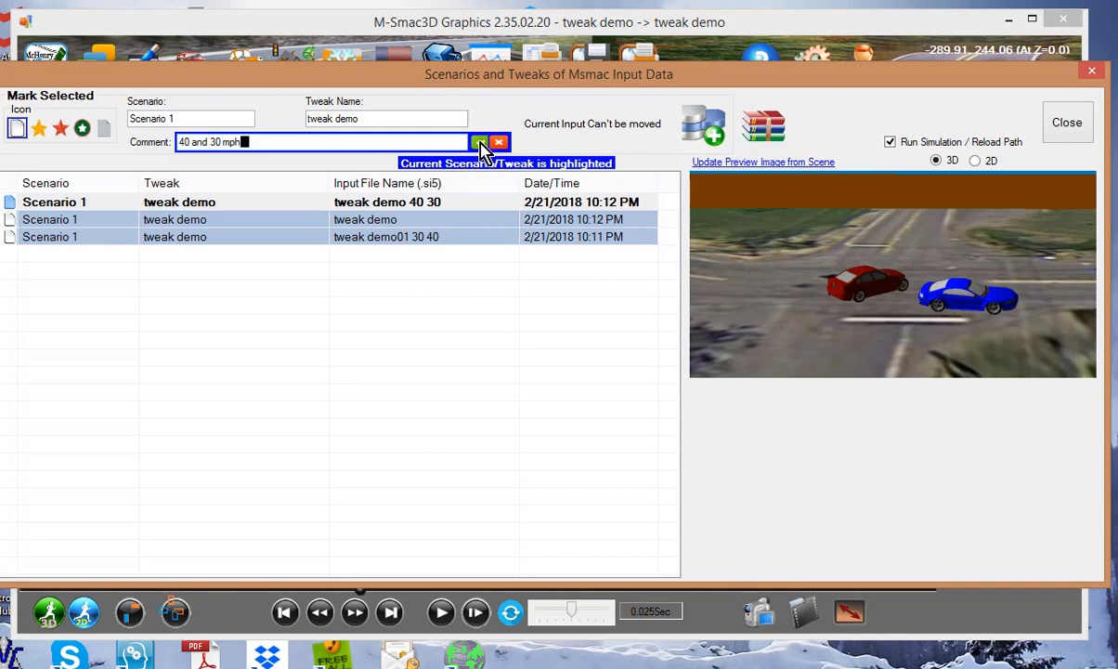
click(480, 144)
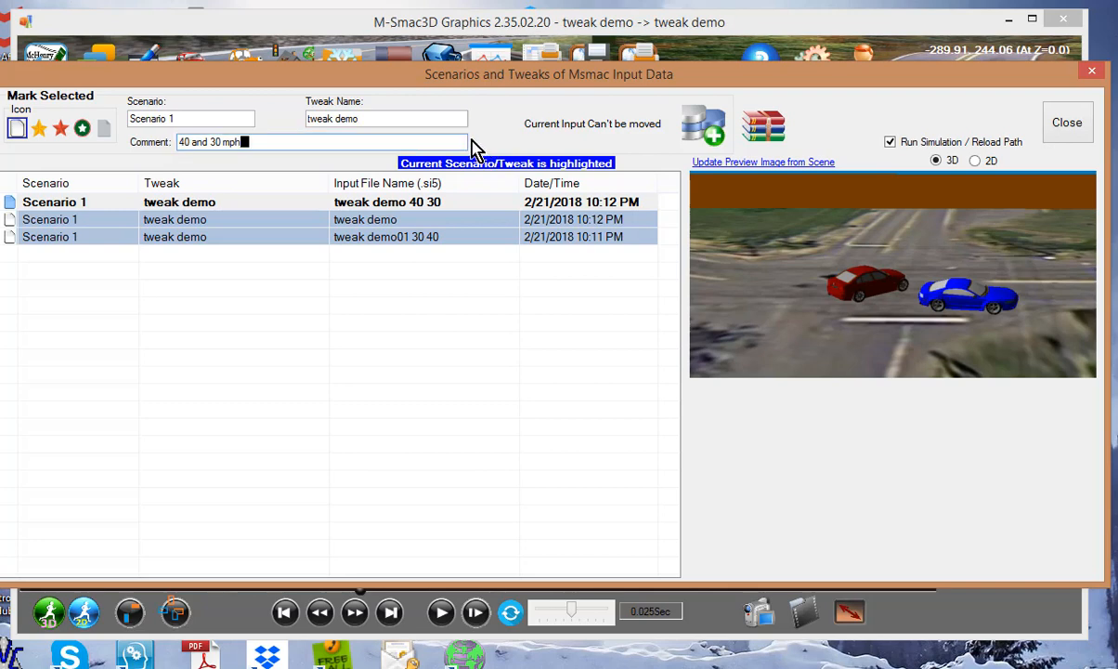
click(947, 144)
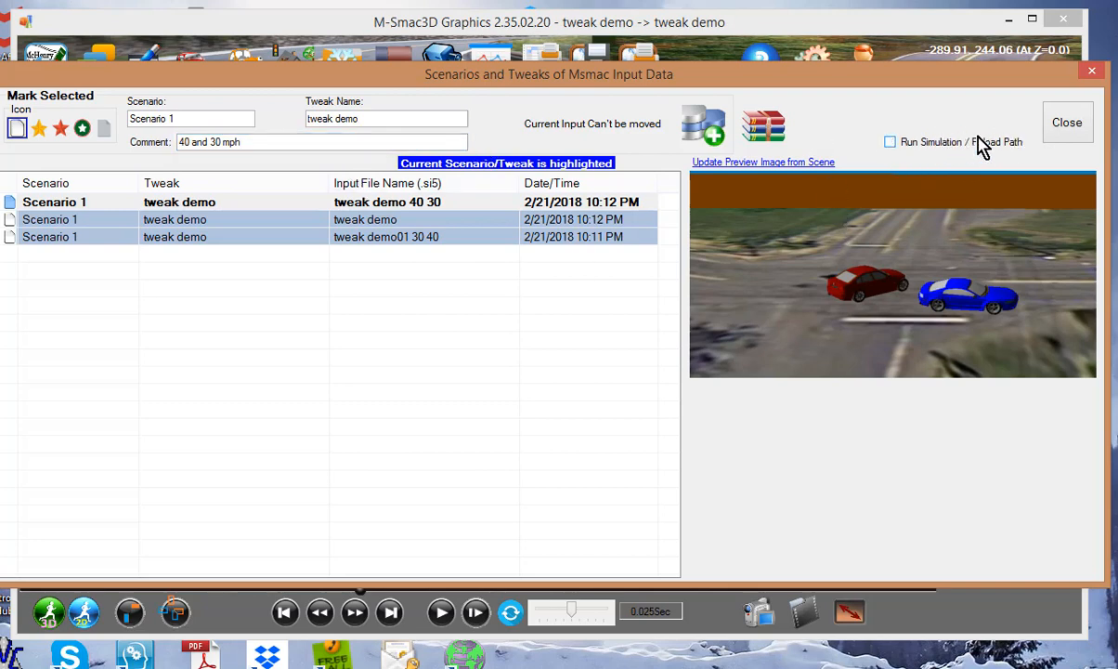
click(1063, 126)
Step: Set Vehicle 1's initial forward velocity to 40 mph and its initial X coordinate to -52.57 feet in the input cards
click(136, 74)
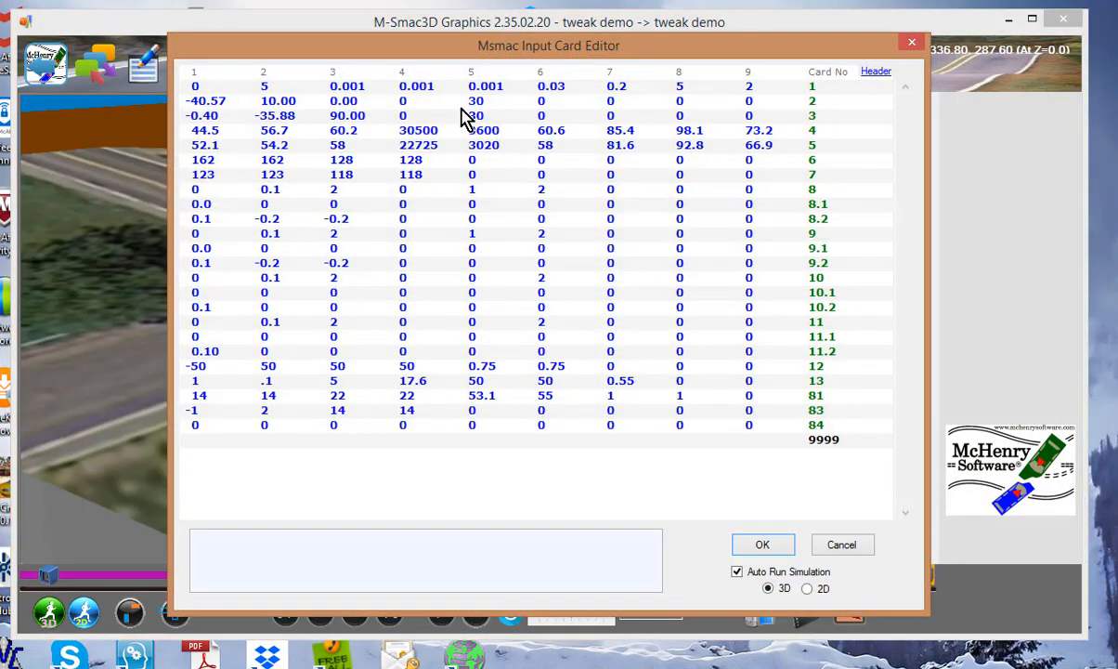
click(482, 102)
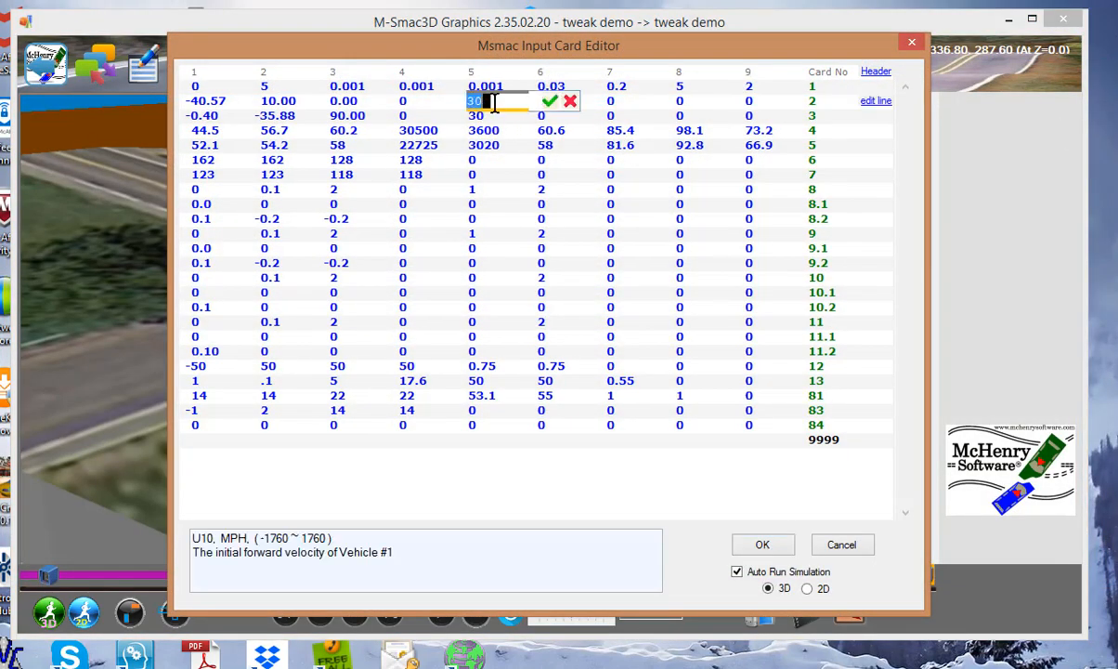
text(40)
key(Return)
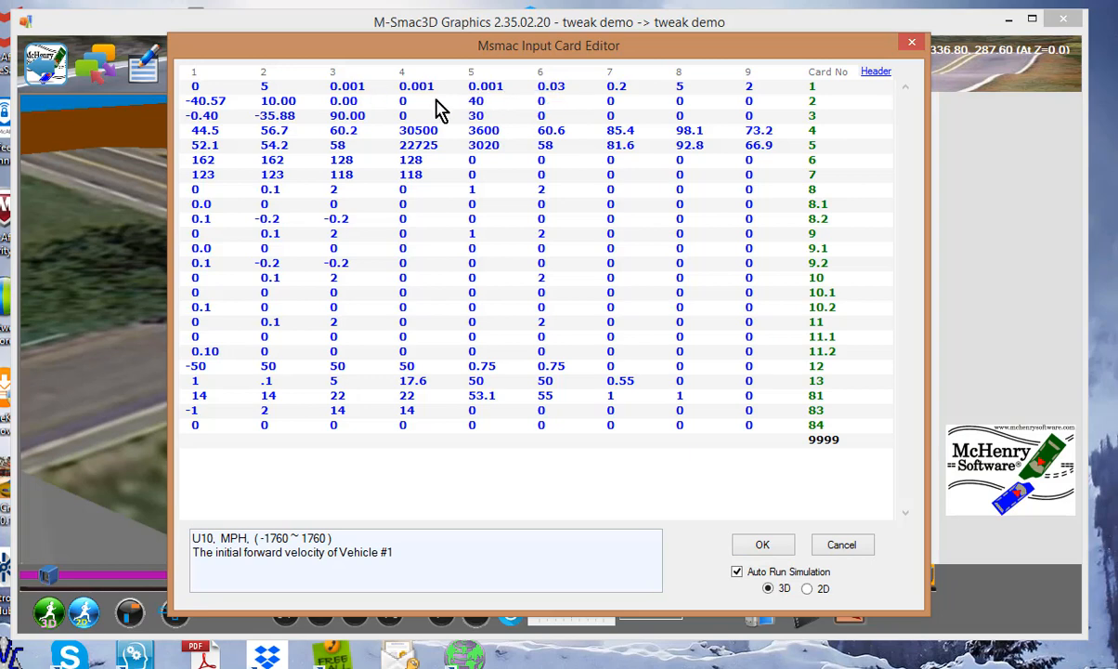
click(235, 102)
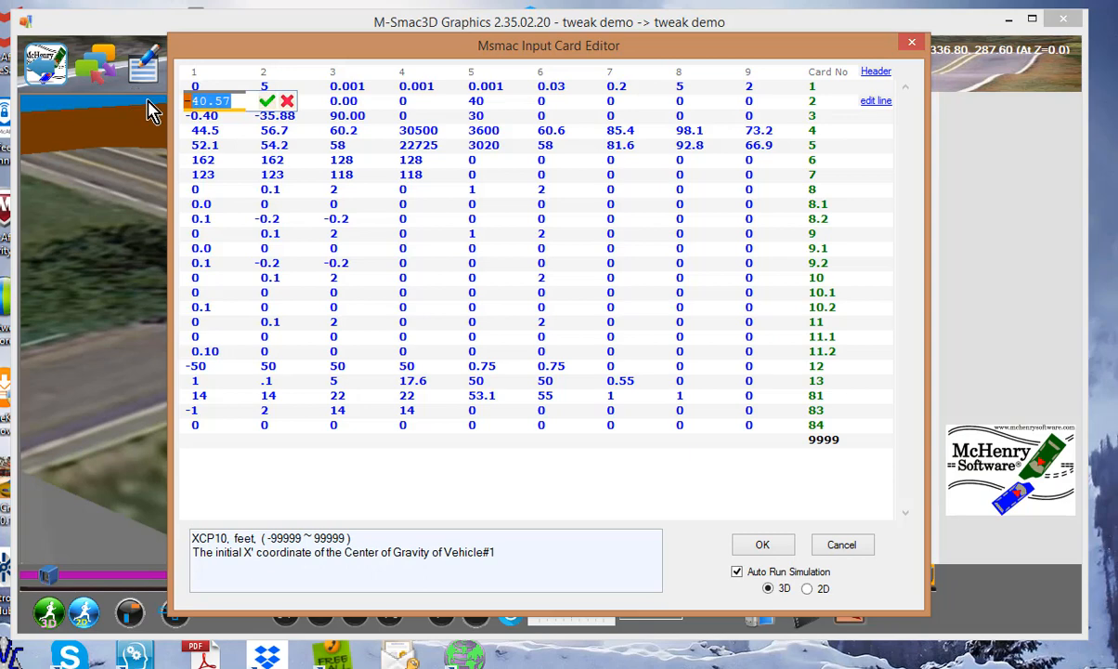
text(-52)
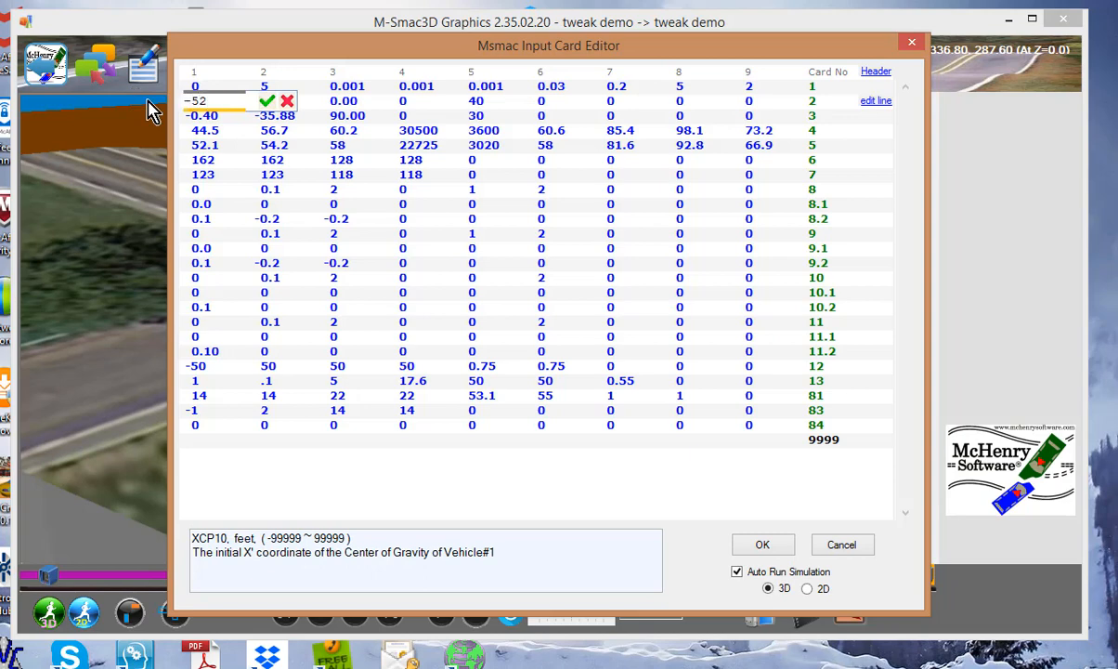
text(.57)
key(Return)
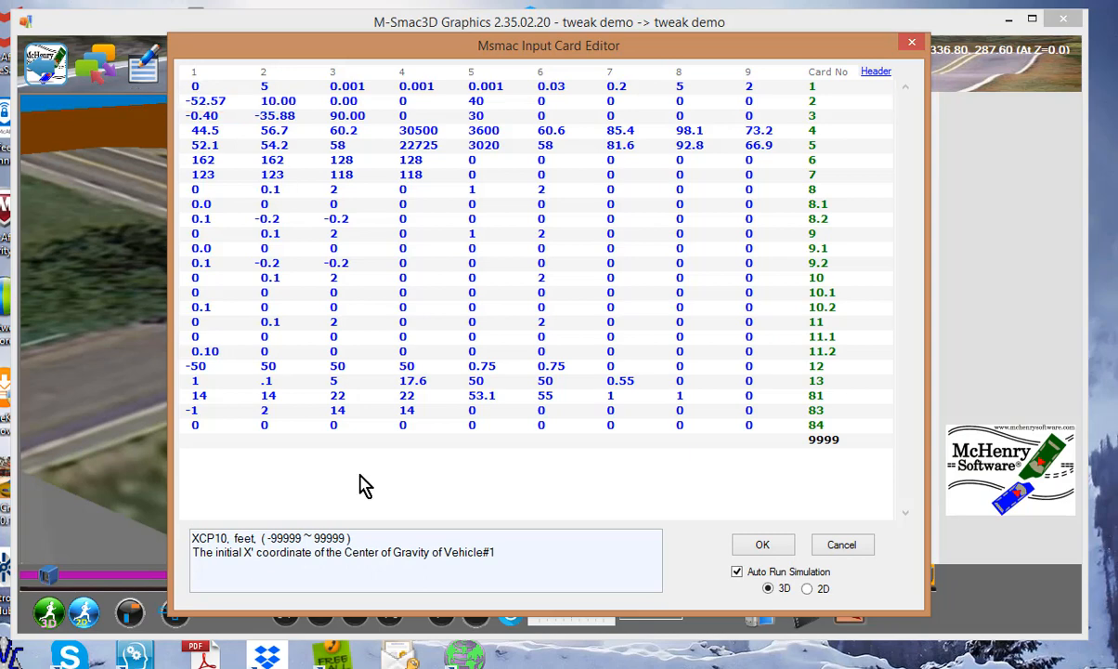
Step: Apply the card edits with the automatic 3D simulation run, then play back the crash
click(758, 547)
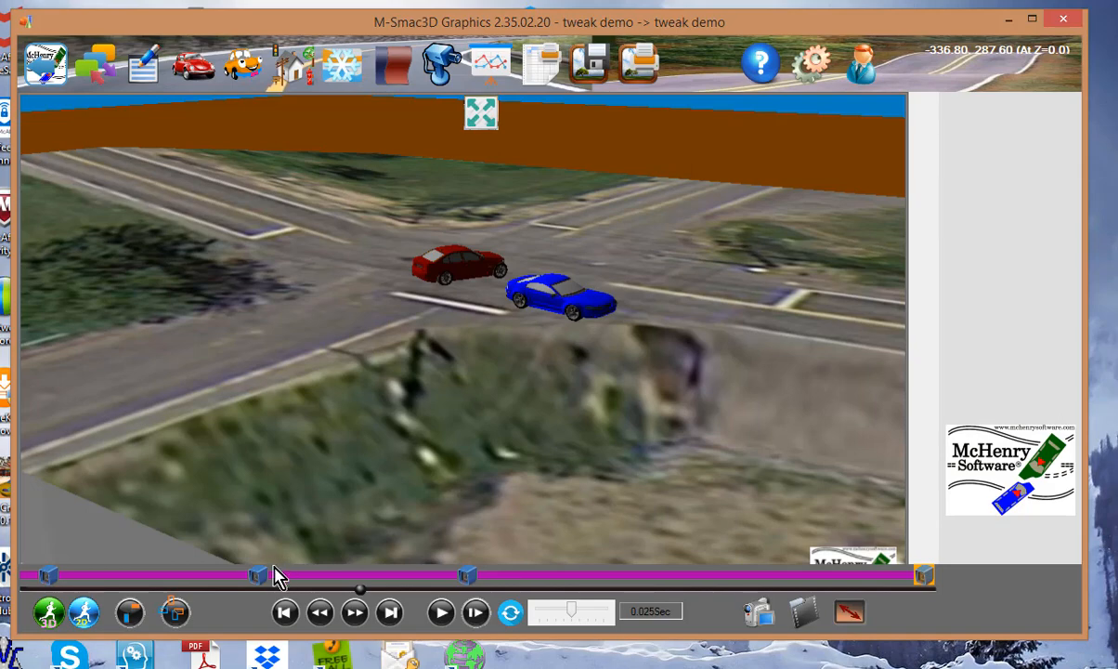
click(441, 613)
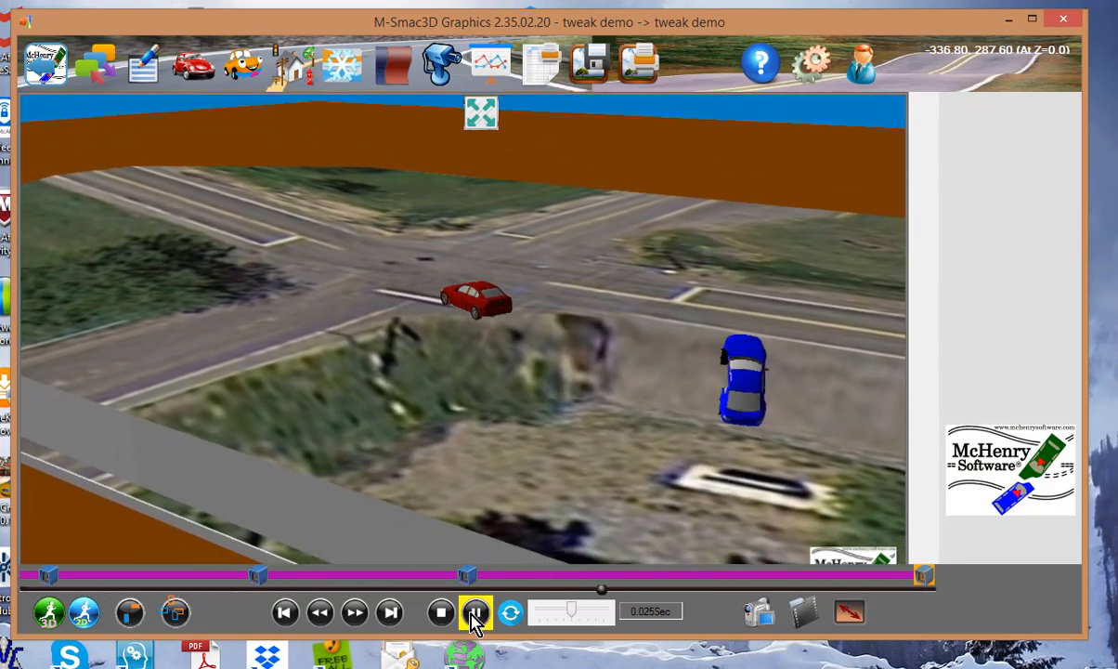
click(475, 617)
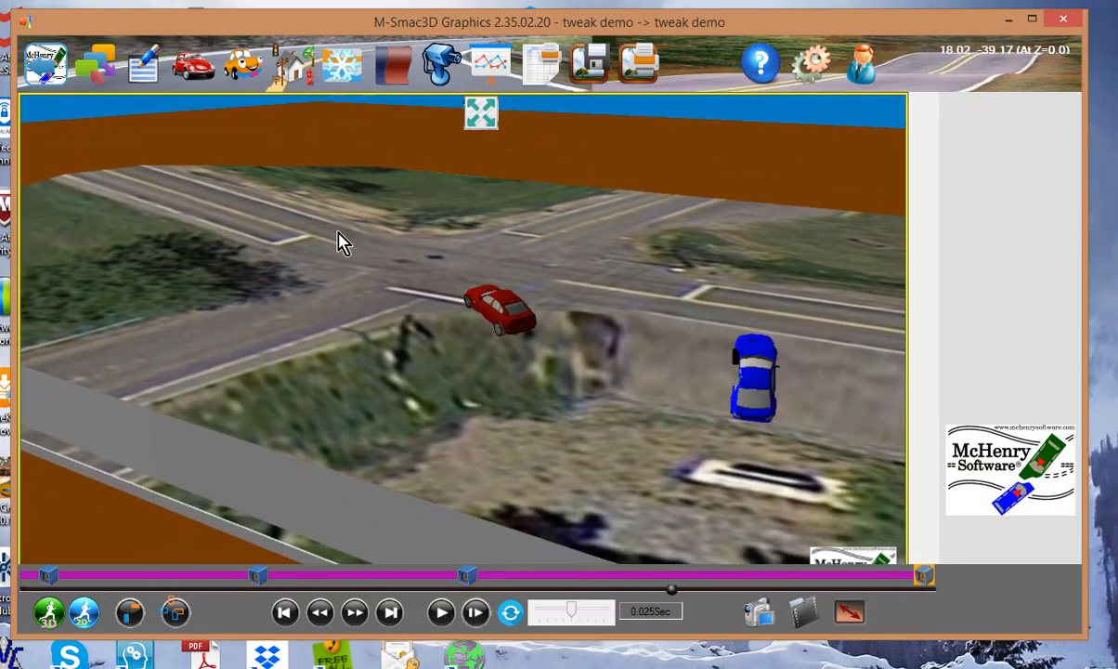
Step: Clone the current "tweak demo 40 30" input as "tweak demo 40 3001" and return to the scene
click(97, 69)
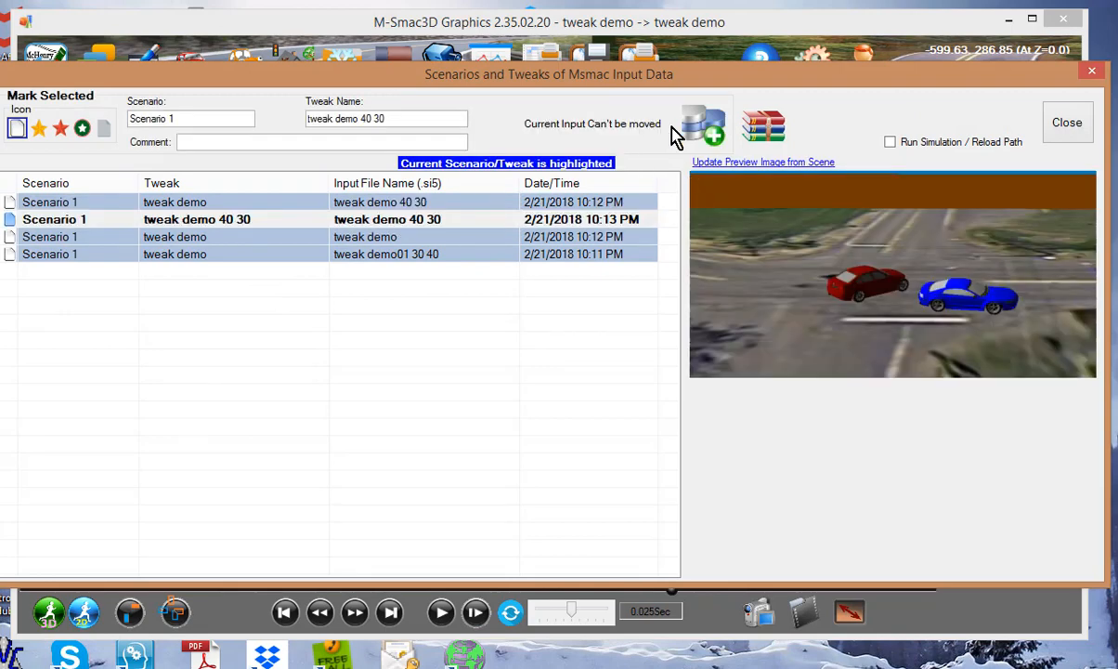
click(341, 237)
click(337, 223)
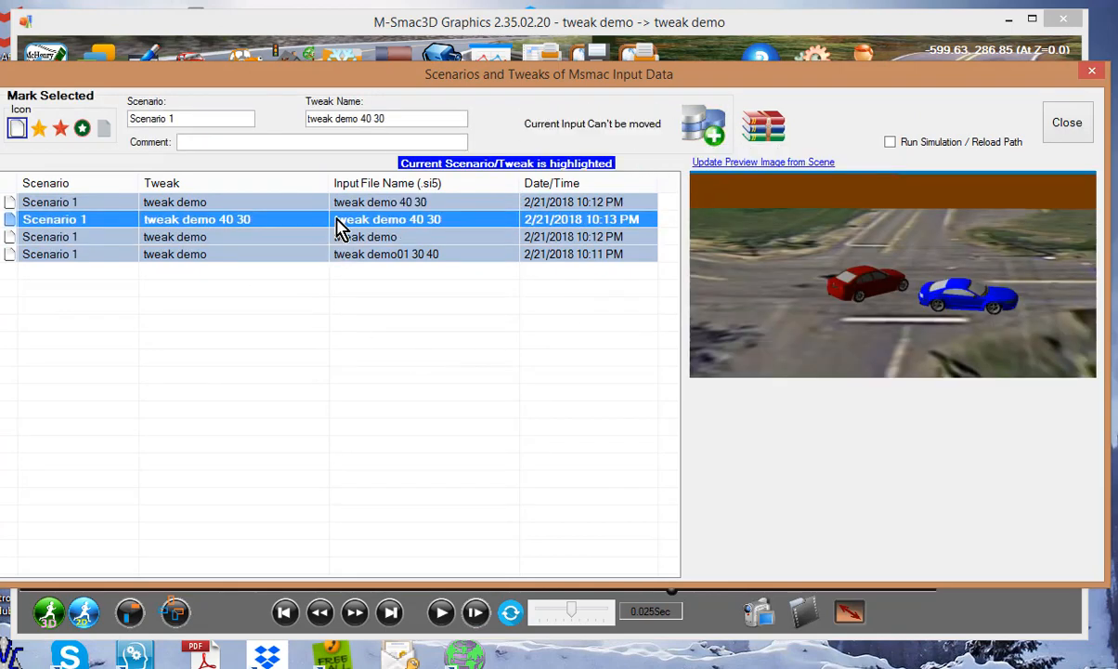
click(706, 128)
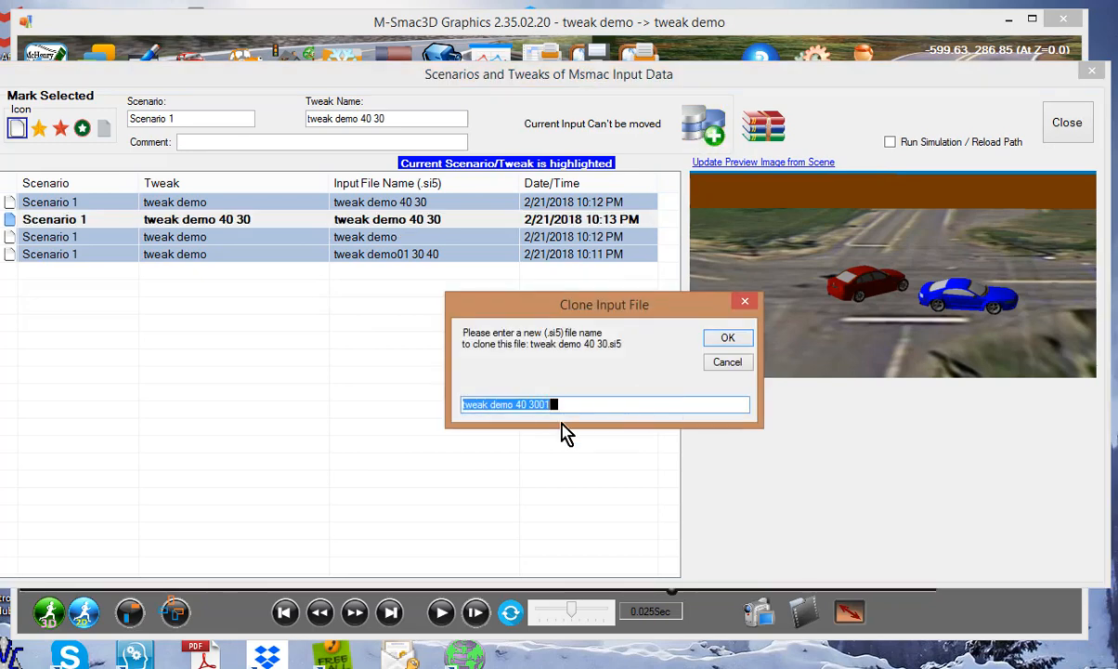
click(727, 339)
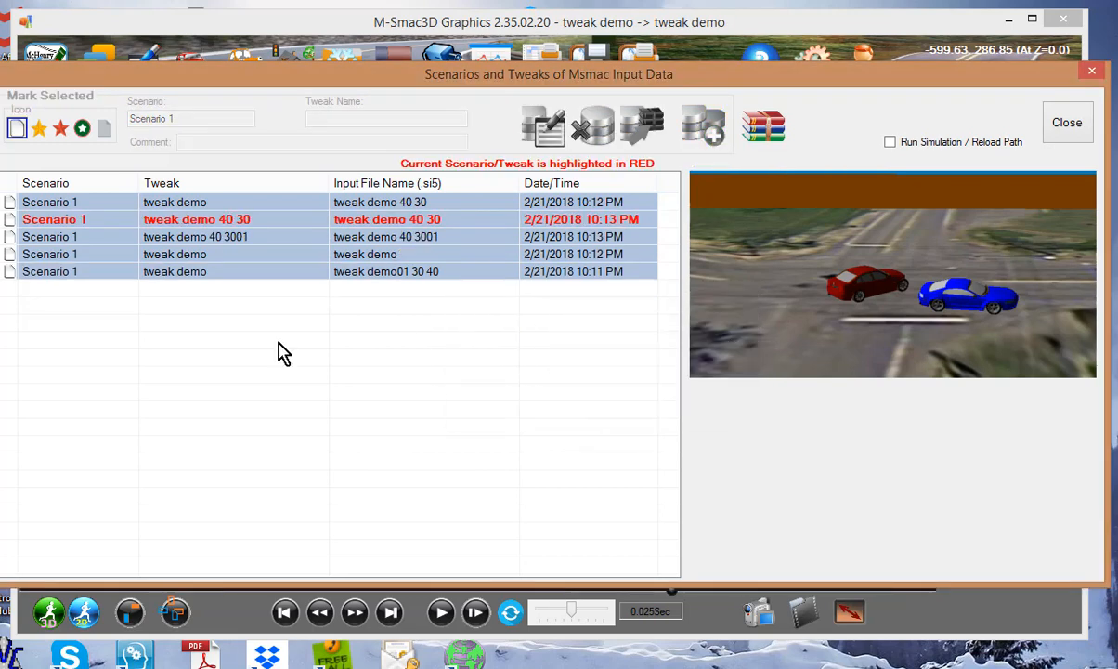
click(215, 239)
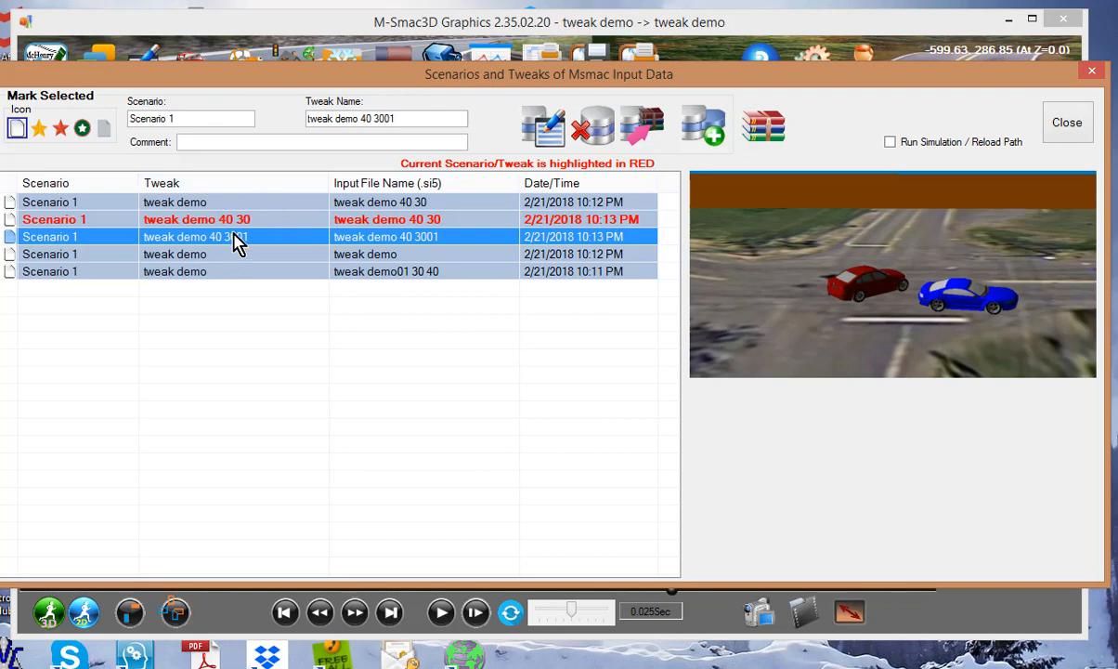
click(1065, 123)
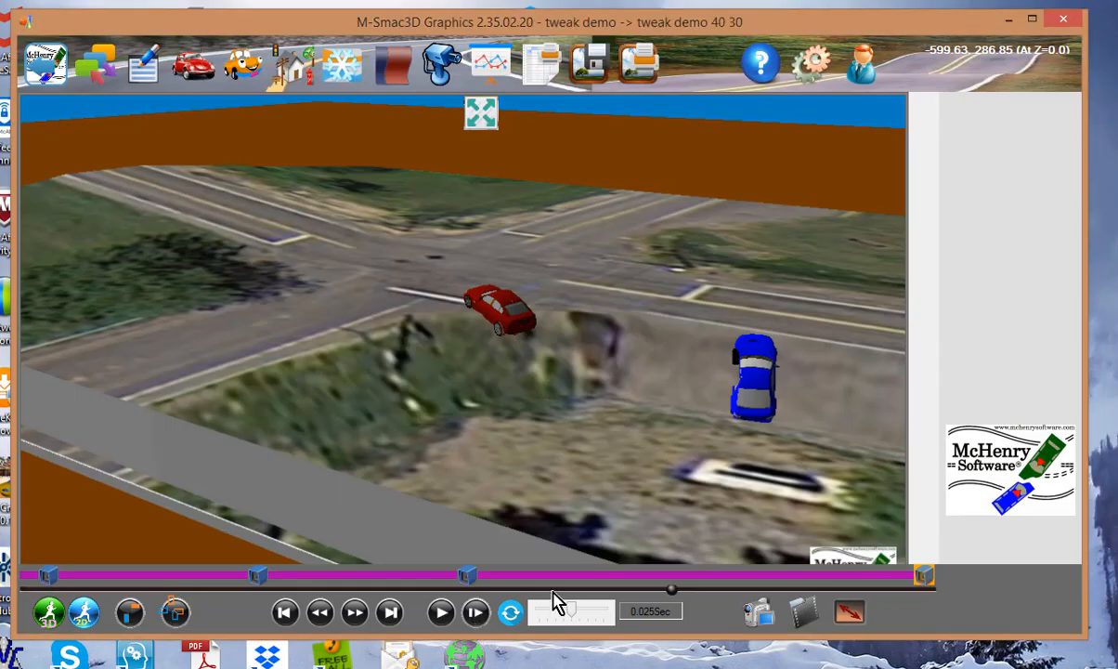
Step: Rewind to the first frame and turn off the tracking view, showing the whole intersection from above
mouse_move(494, 163)
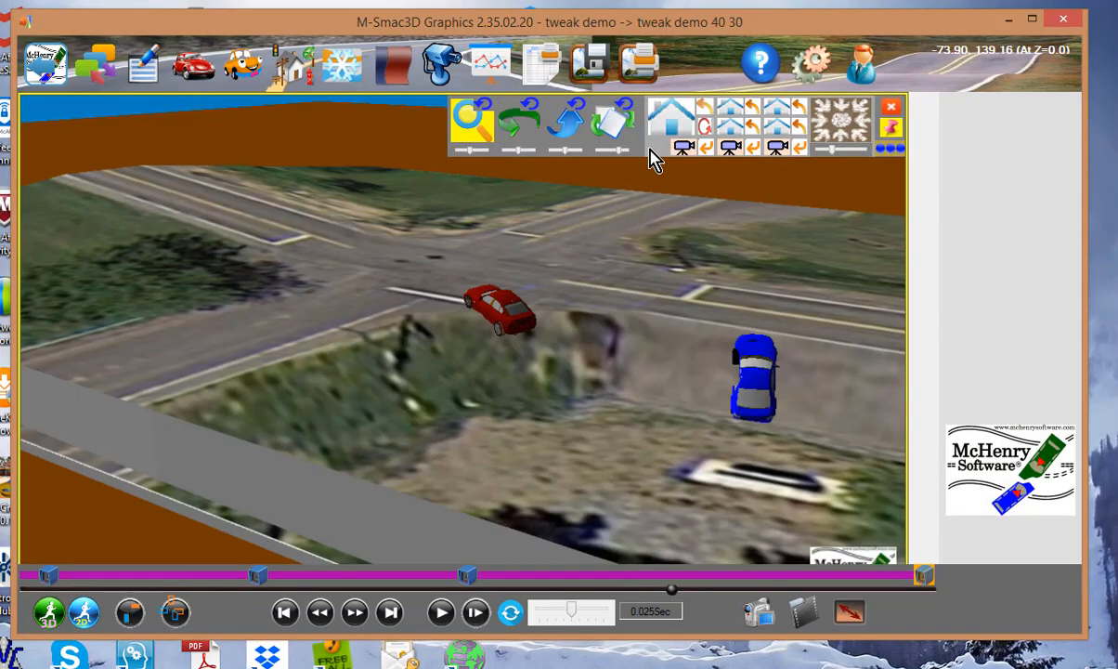
click(839, 127)
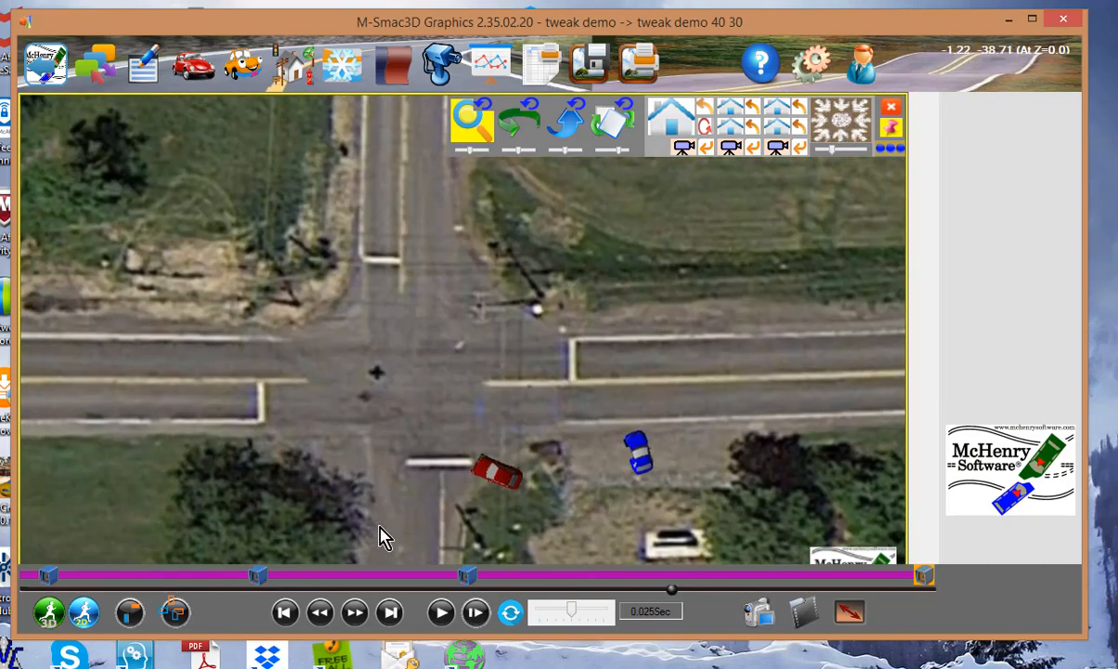
click(284, 613)
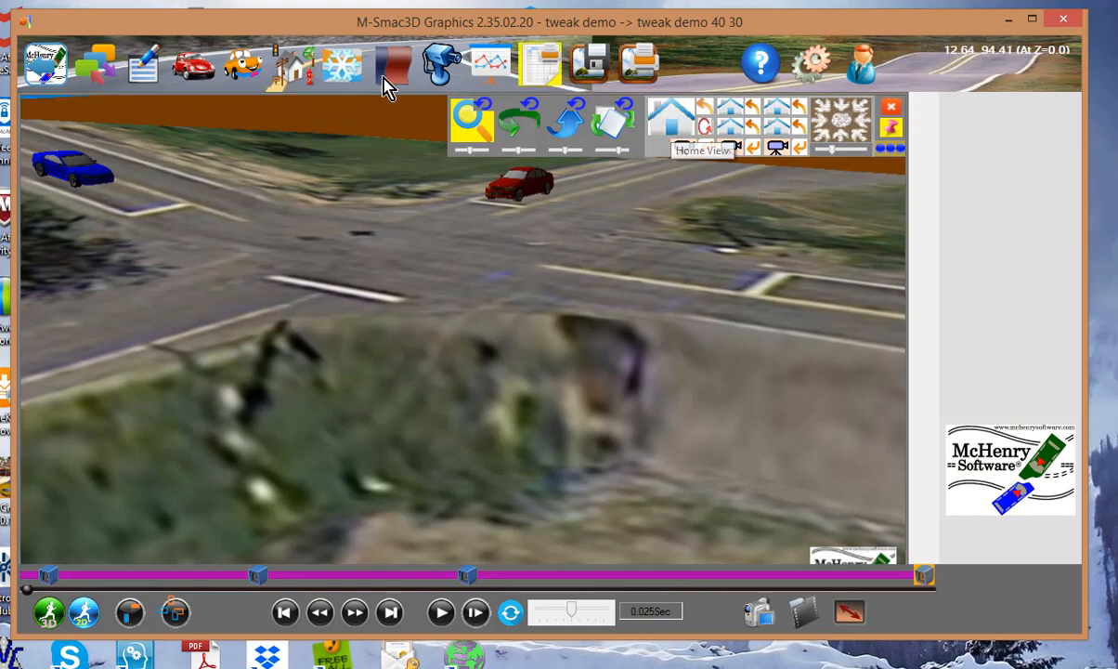
click(438, 62)
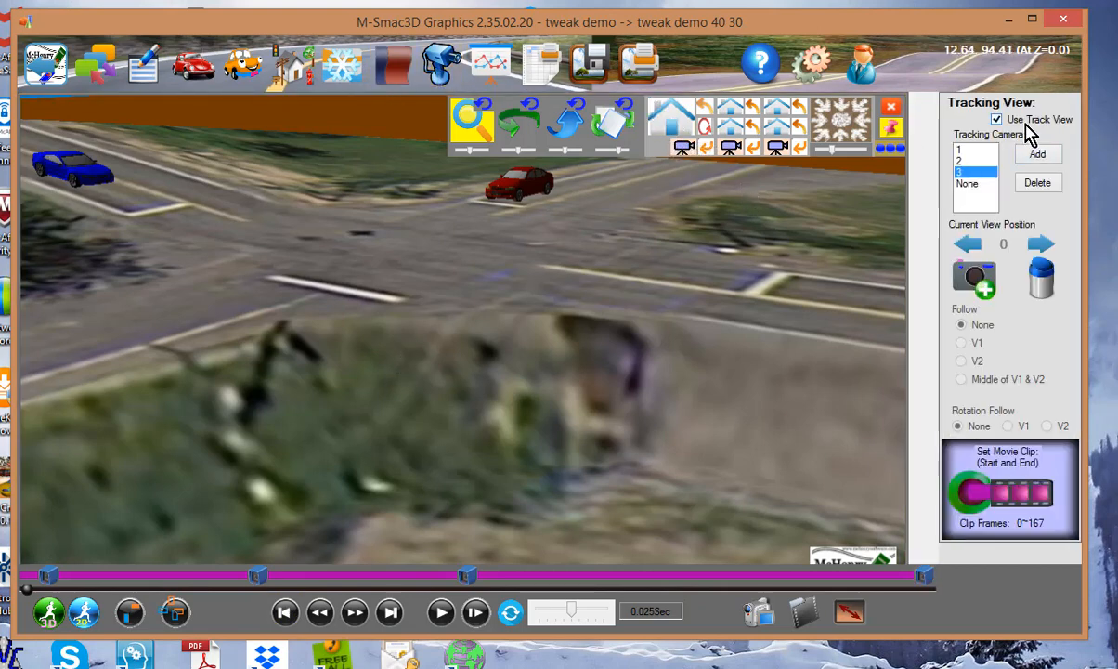
click(1028, 122)
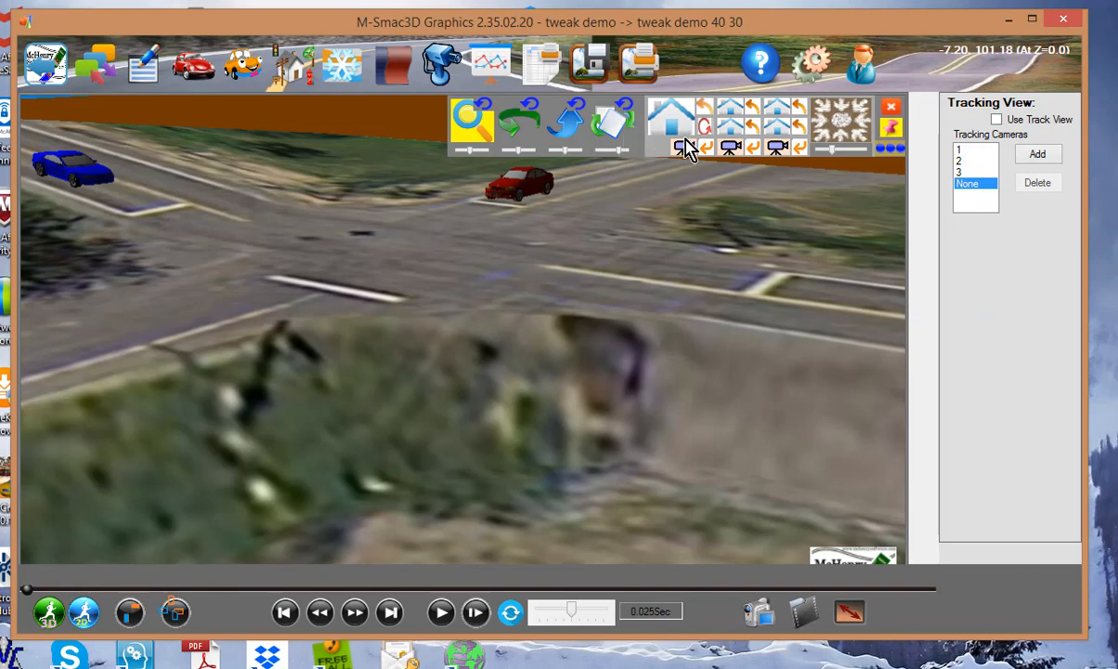
click(846, 130)
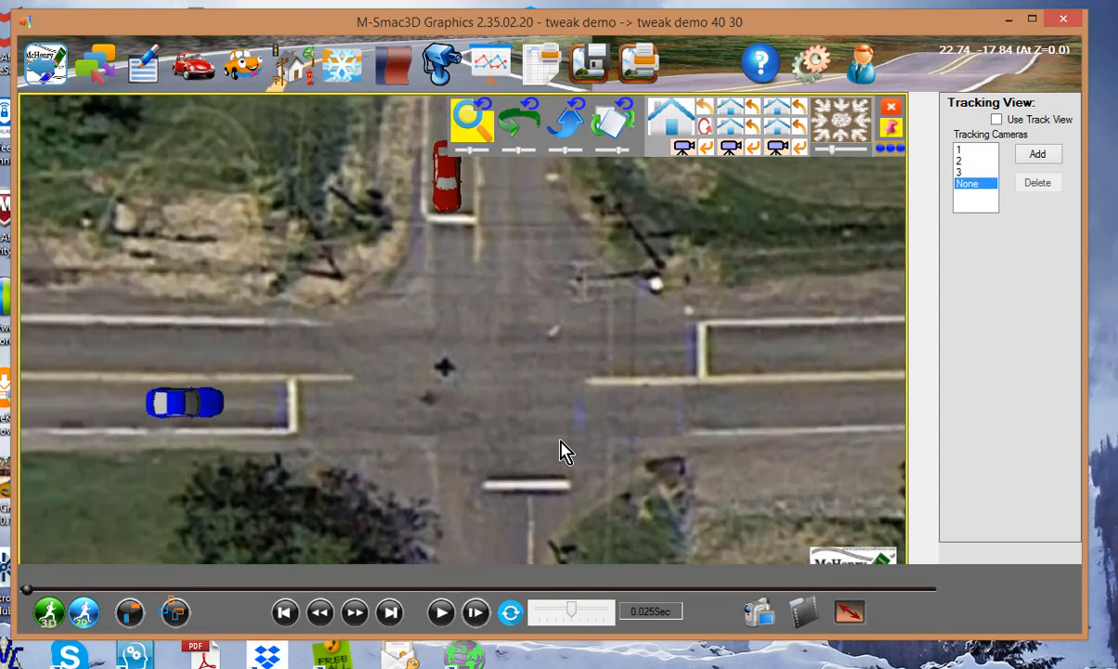
scroll(522, 440, down, 4)
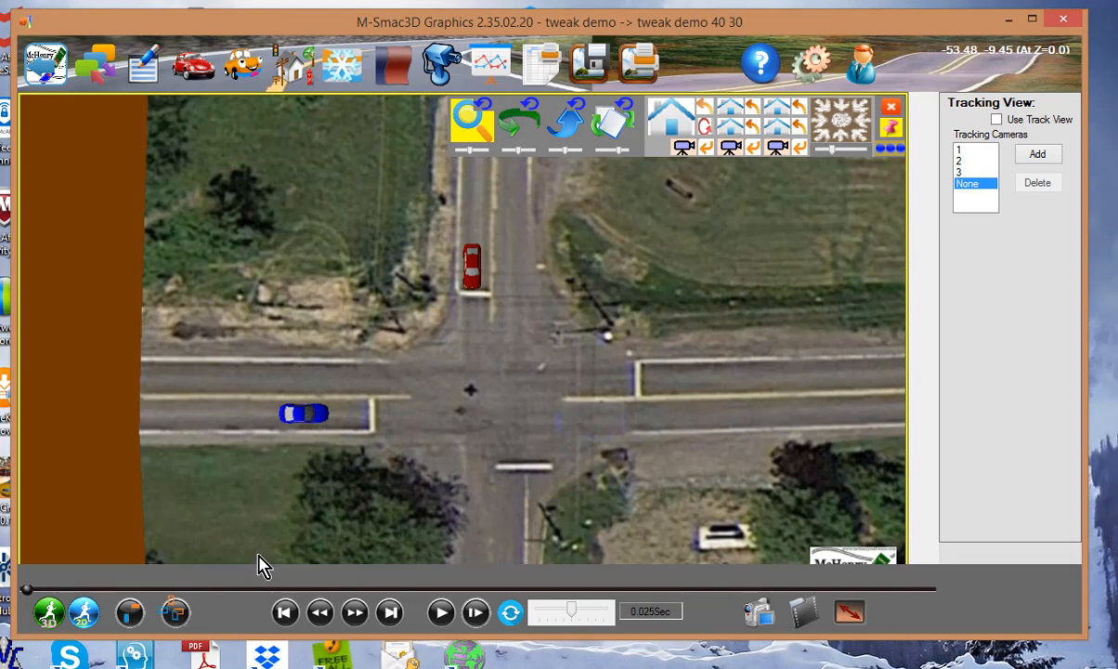
Step: Move Vehicle 1's initial position forward along its lane to about X -39.5, Y -9.7
mouse_move(29, 592)
mouse_down()
mouse_move(189, 592)
mouse_move(37, 591)
mouse_up()
click(336, 417)
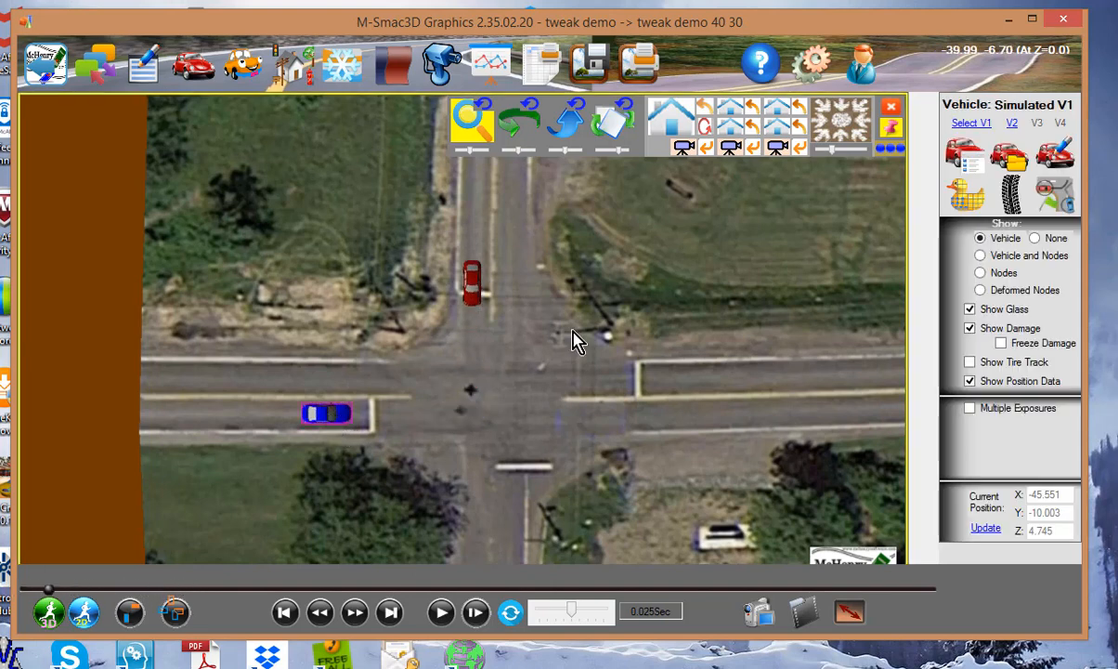
click(1055, 161)
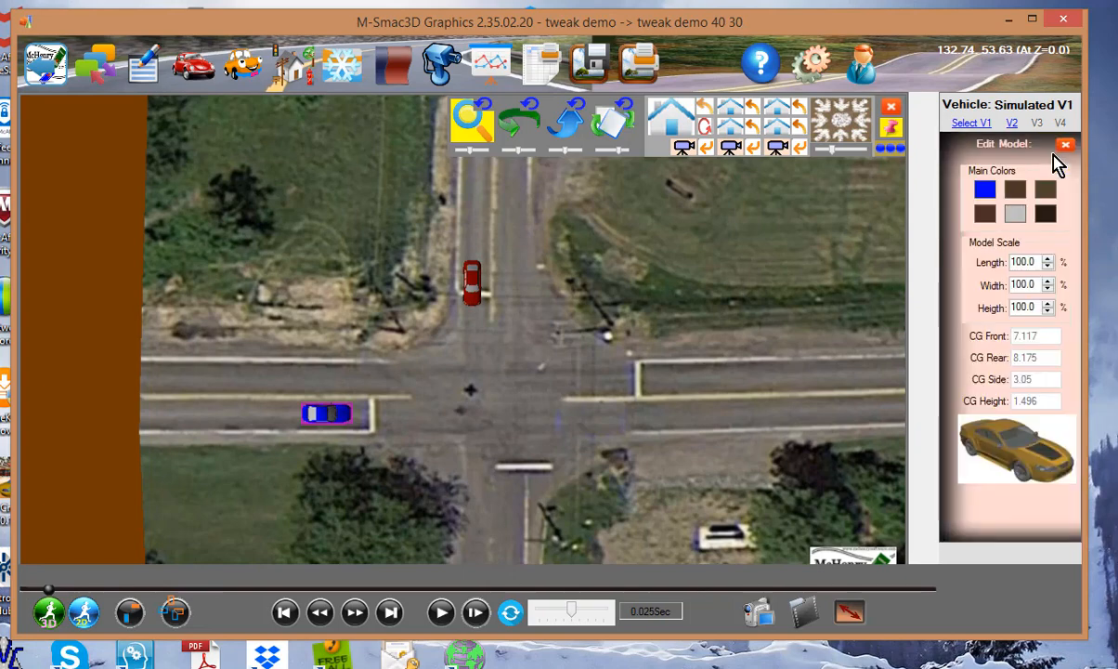
click(1065, 146)
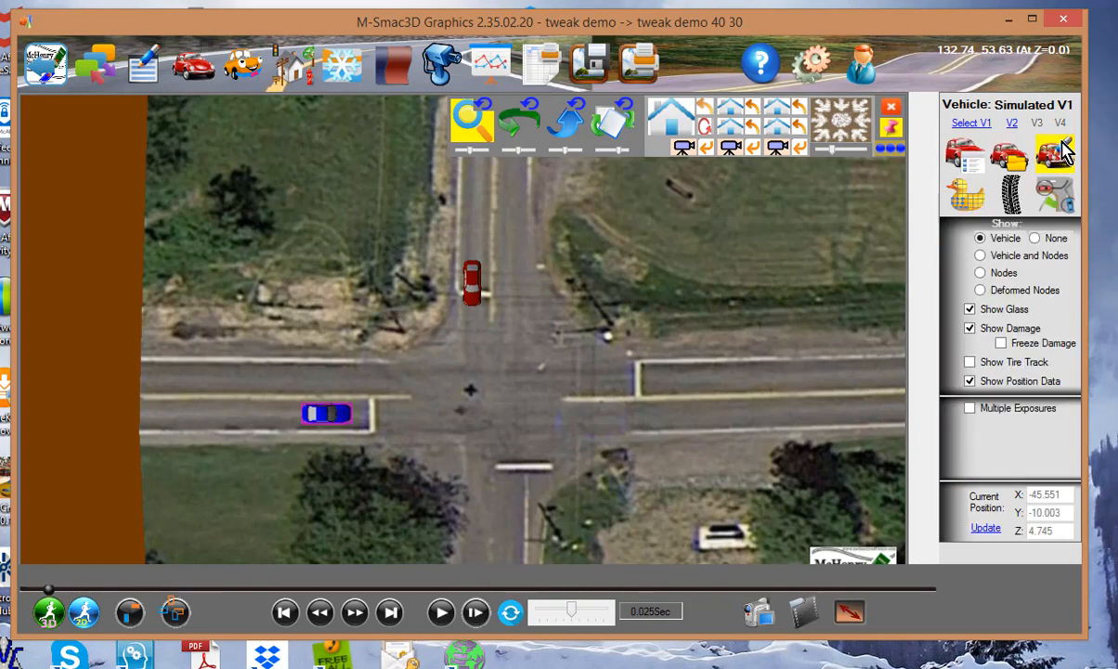
click(1056, 204)
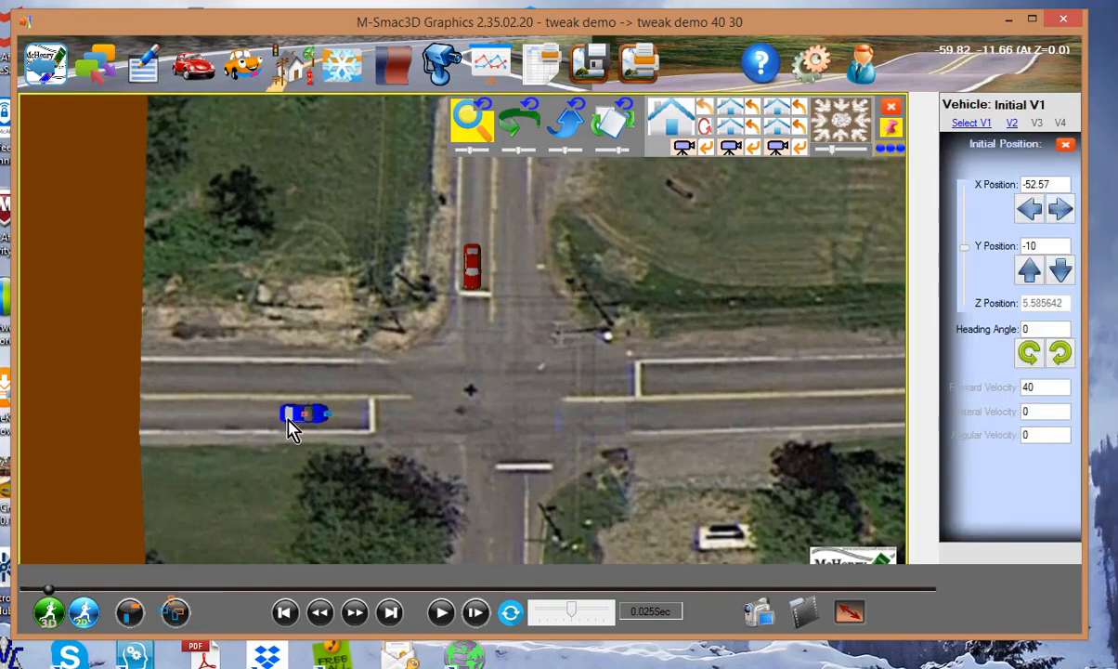
middle_drag(305, 413, 313, 415)
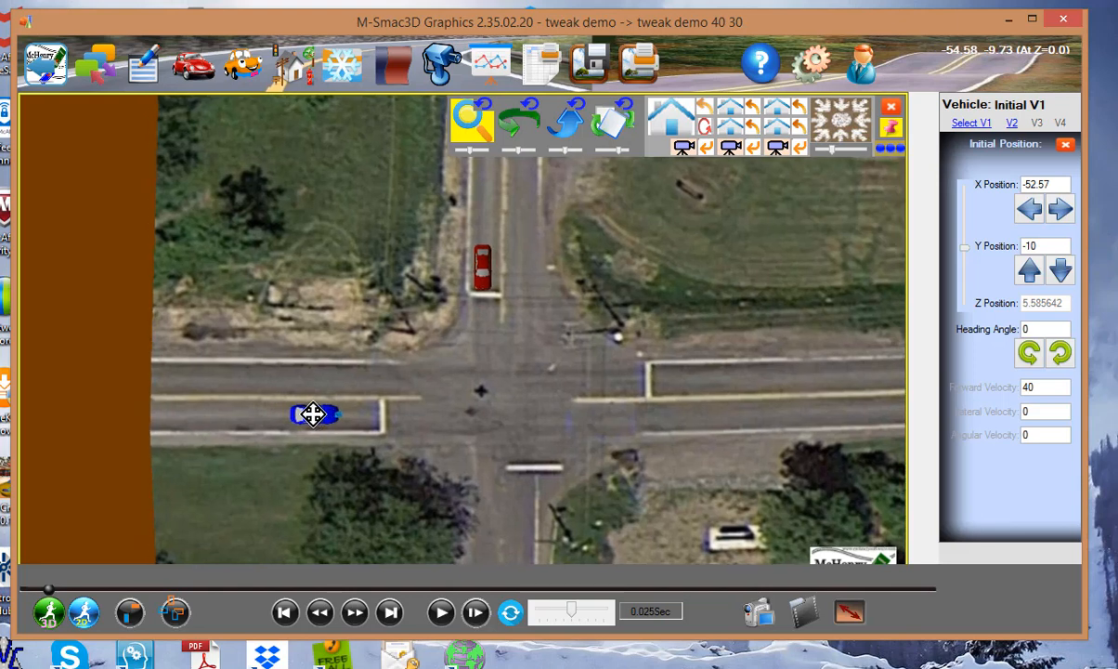
drag(321, 425, 364, 428)
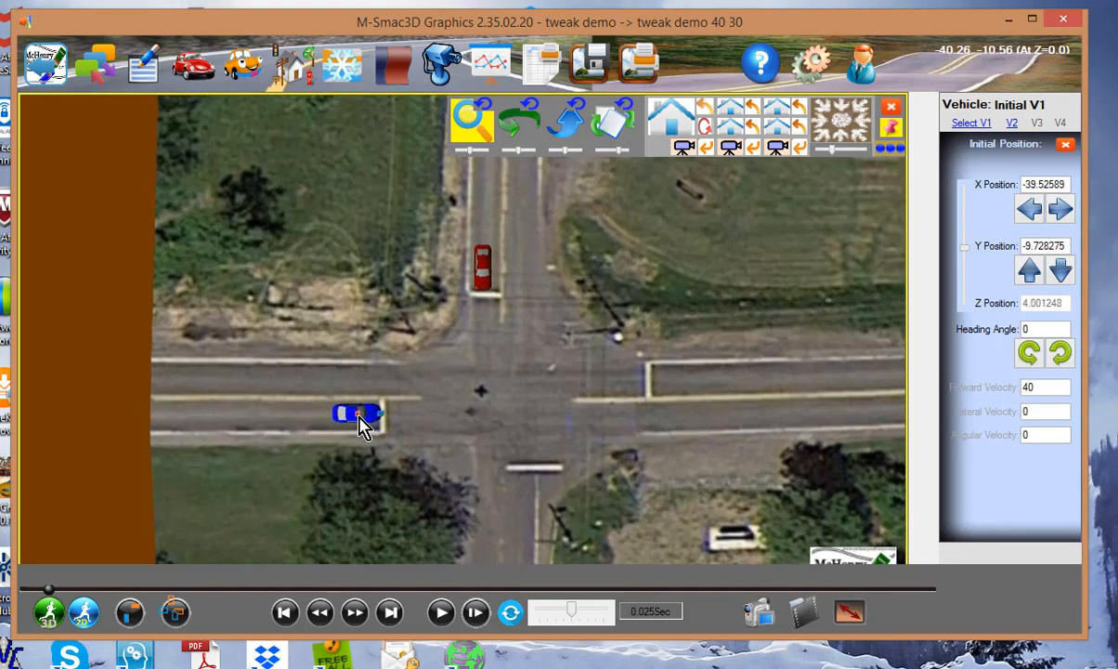
Step: Run the 3D simulation from the new starting position and restore the home view with the view controls collapsed
click(46, 611)
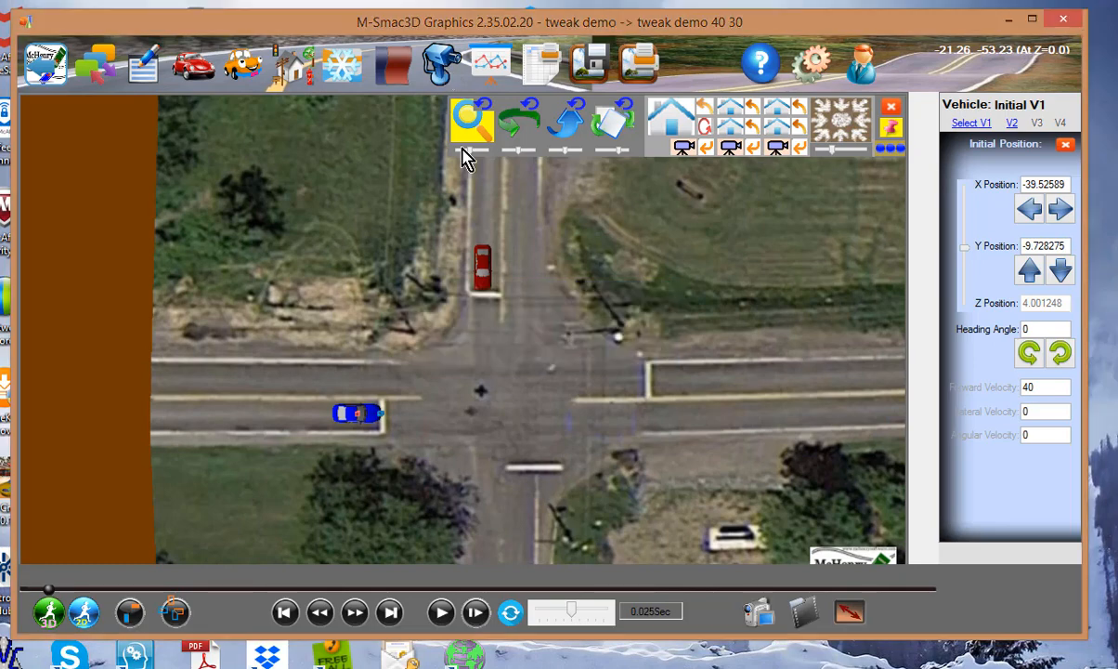
click(673, 123)
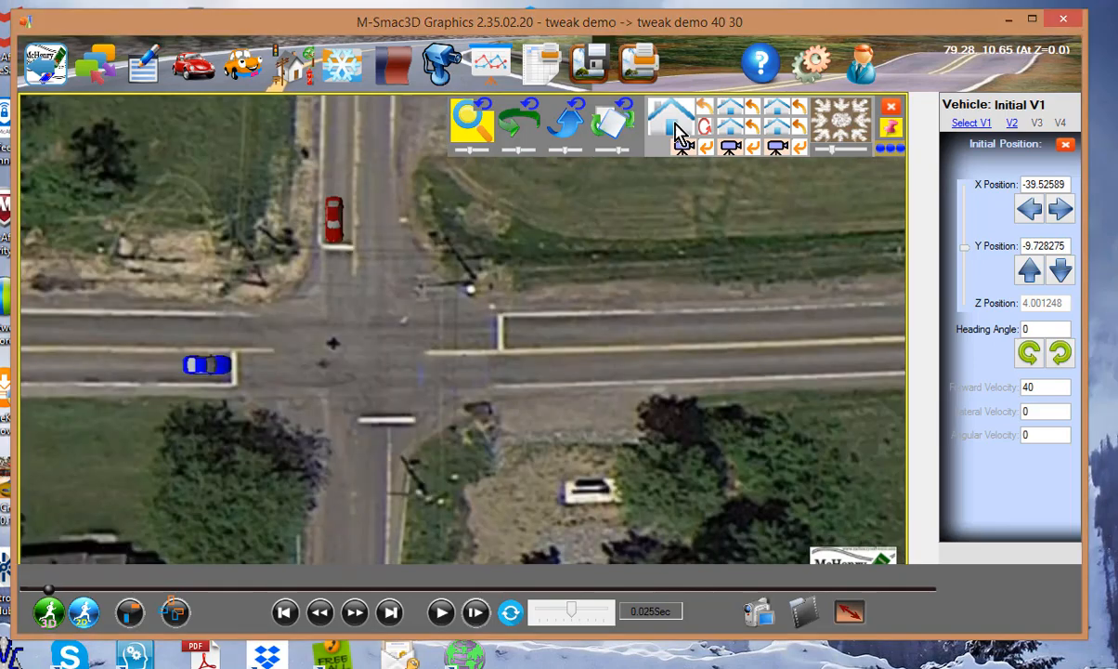
click(894, 113)
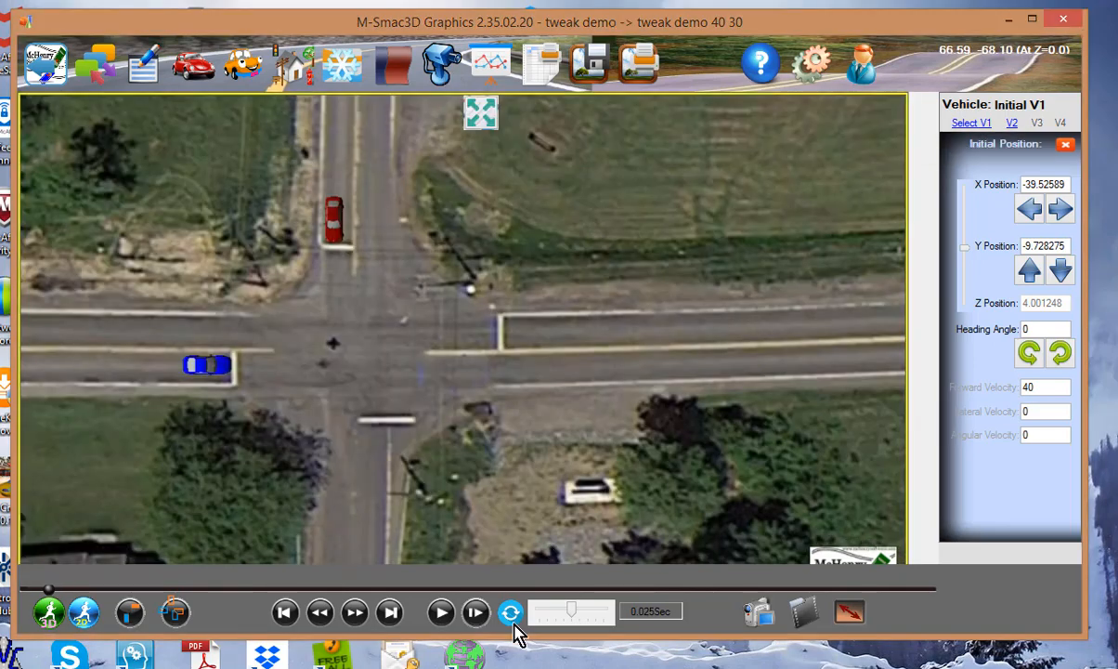
Step: Play the animation from the start, pause it and scrub back to the moment the two cars meet in the intersection
click(441, 613)
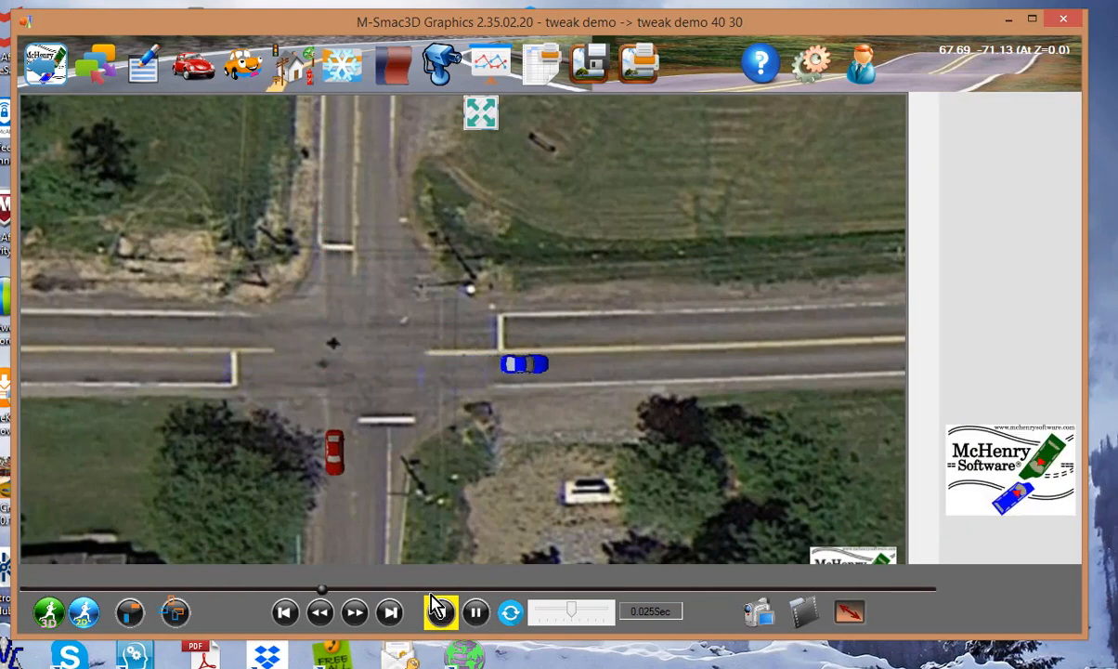
click(475, 613)
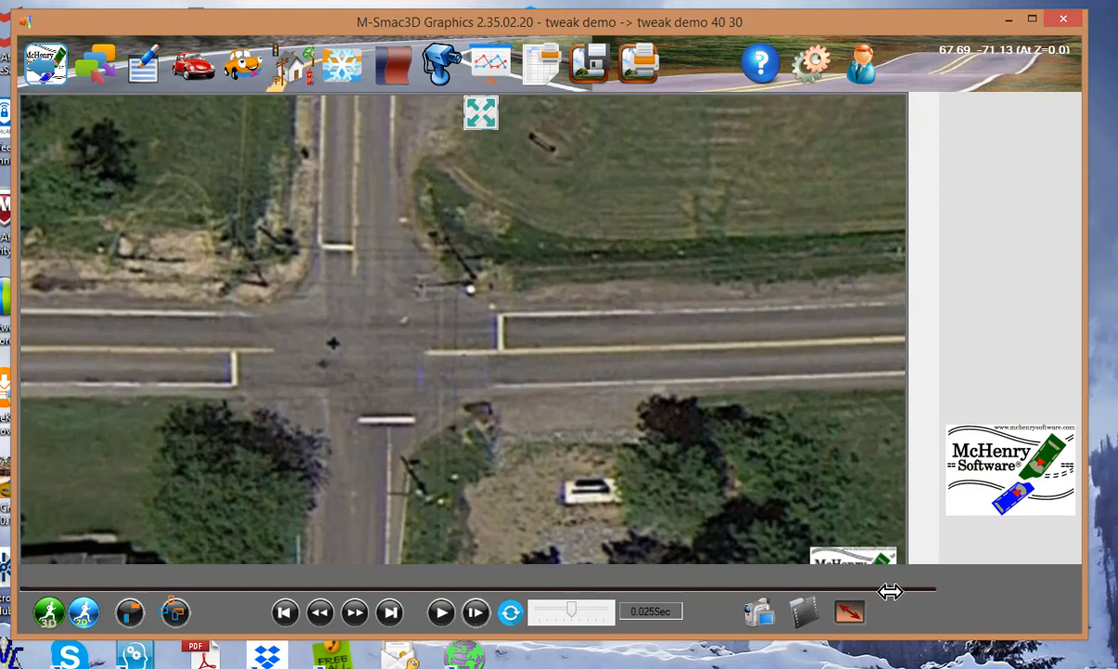
mouse_move(889, 591)
mouse_down()
mouse_move(324, 585)
mouse_move(168, 542)
mouse_move(180, 529)
mouse_up()
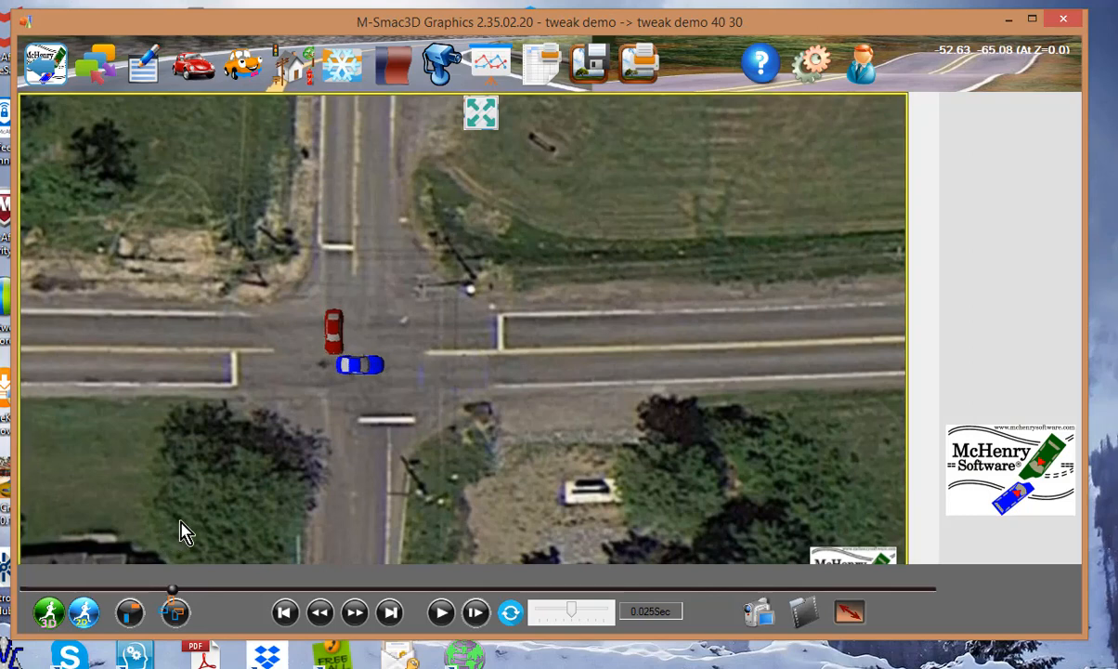
Step: Move Vehicle 1's initial position back along its lane to about X -43.9, Y -10.3
click(368, 368)
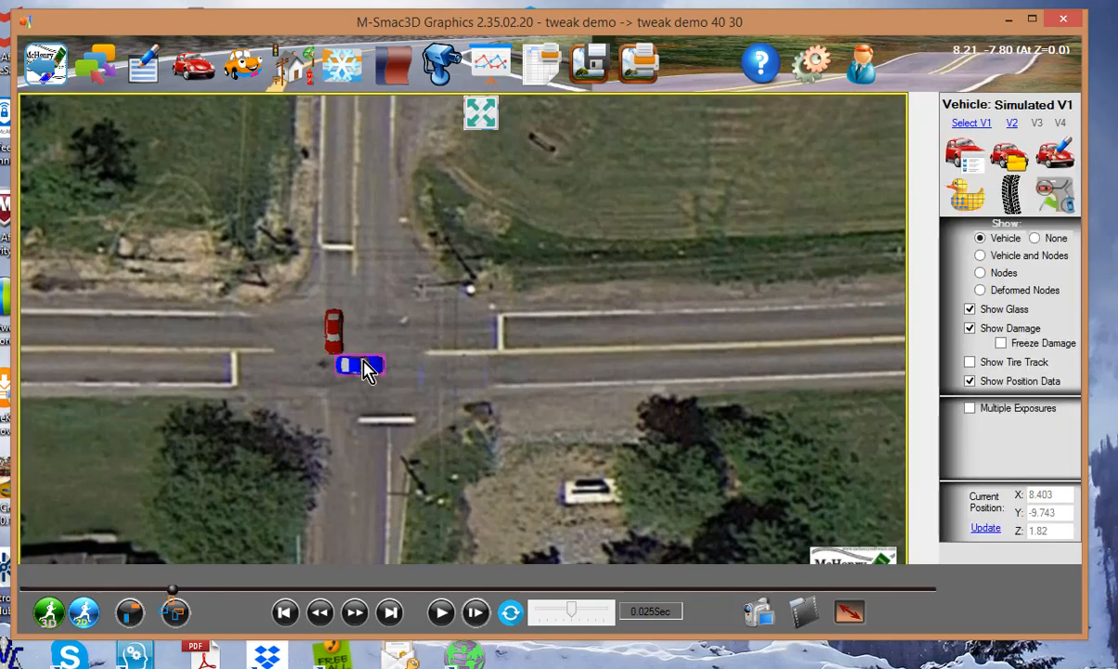
click(1045, 197)
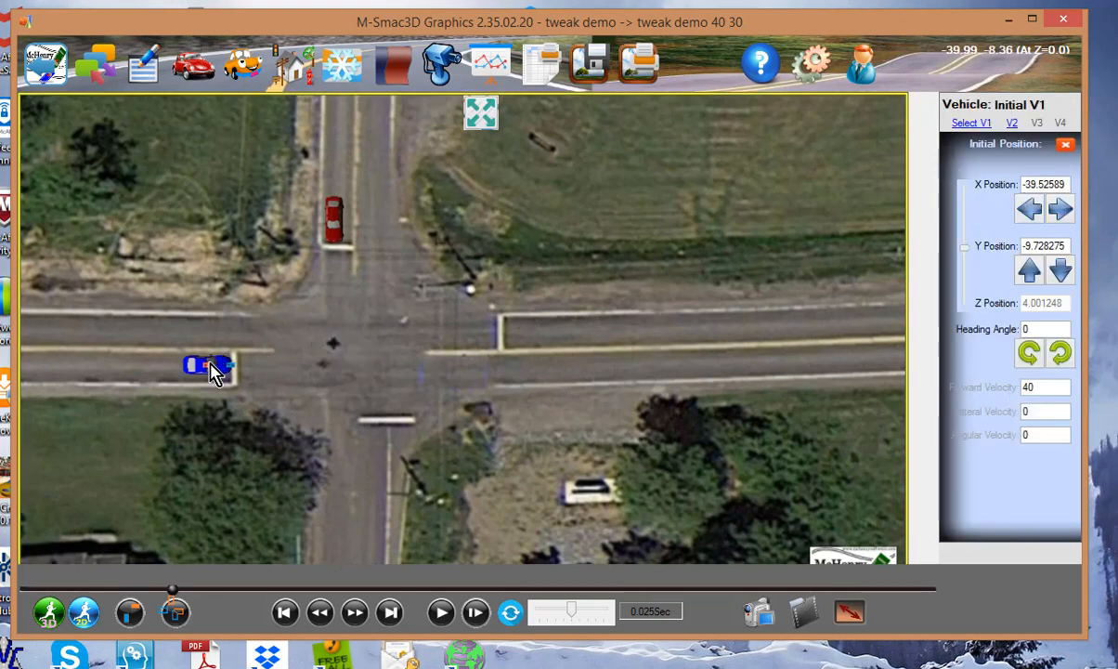
drag(206, 366, 193, 367)
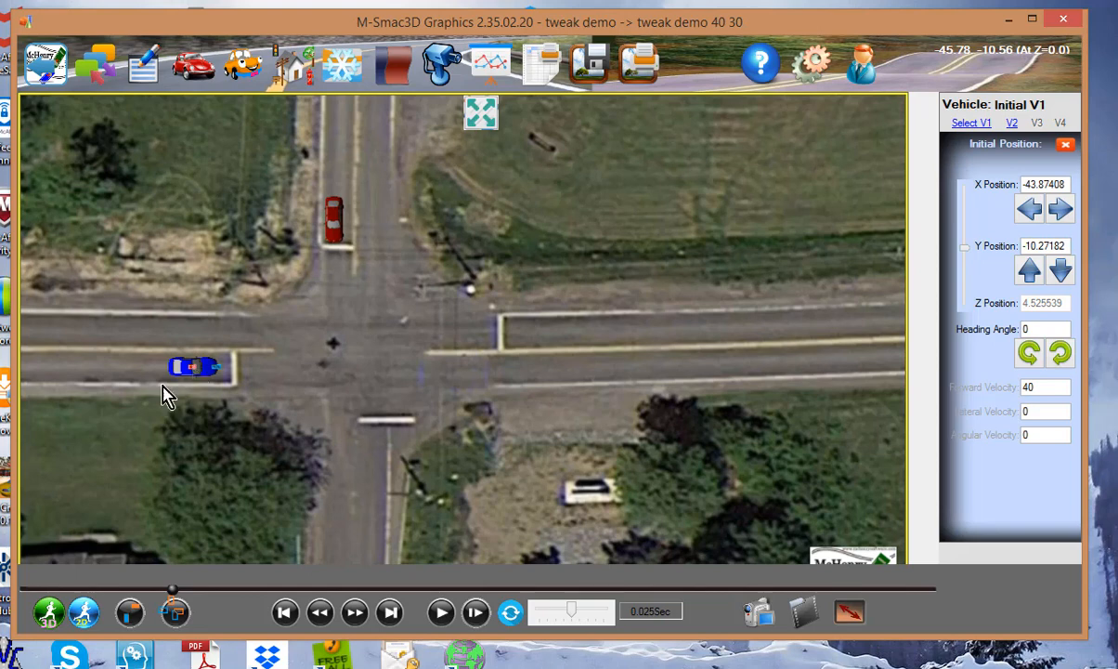
Step: Run the 3D simulation from Vehicle 1's new starting position, play the result from above and pause after the collision
click(49, 612)
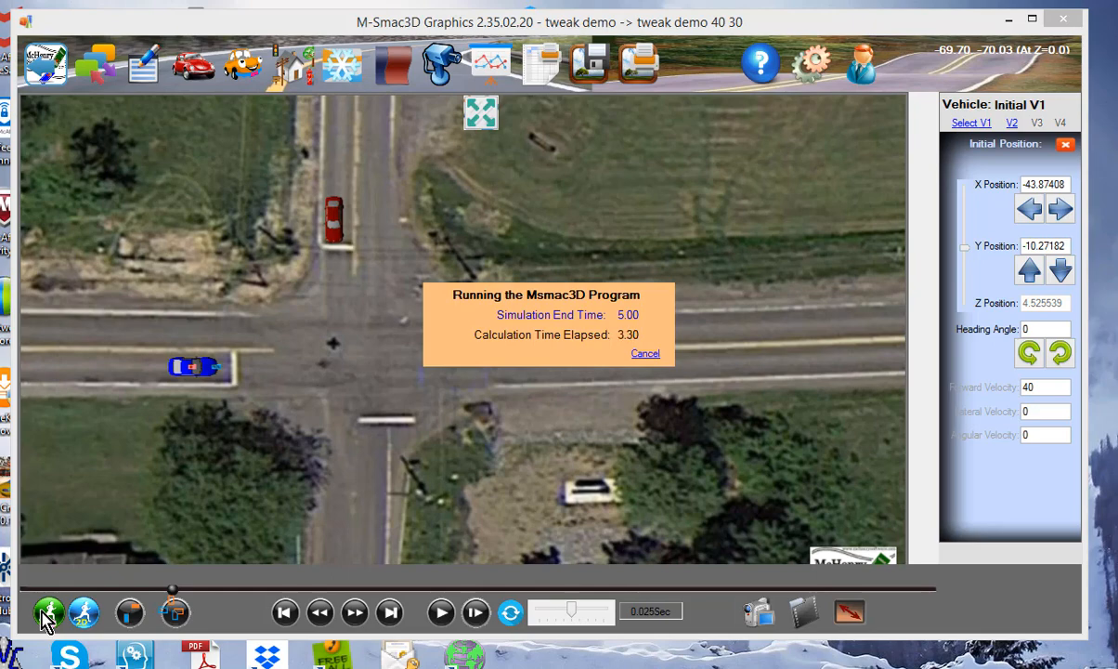
click(442, 613)
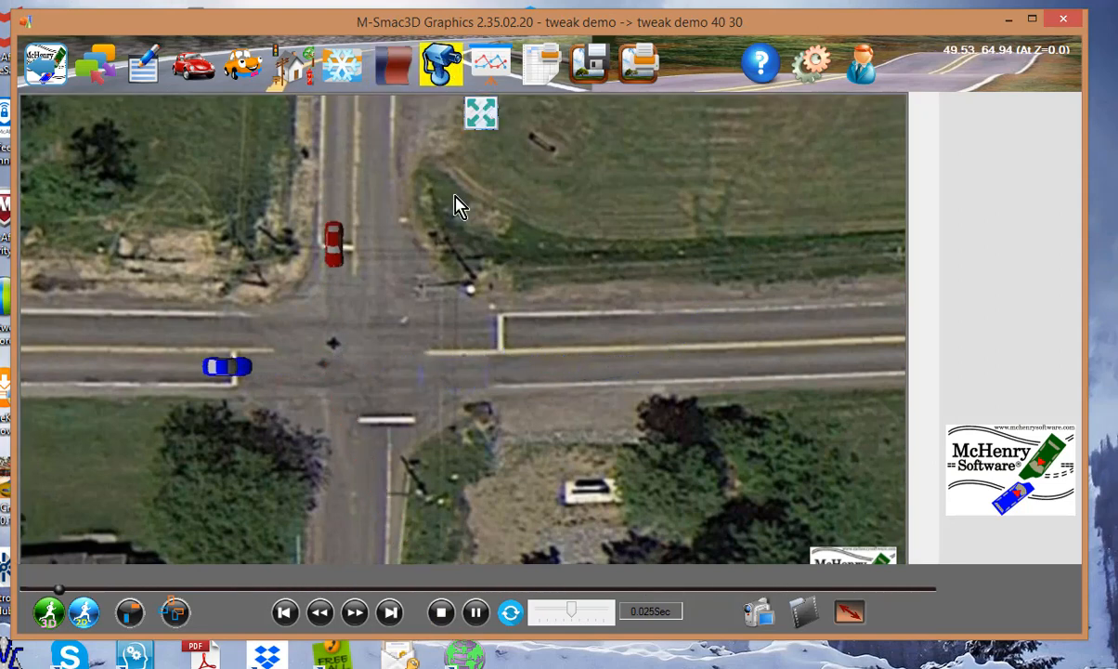
click(475, 613)
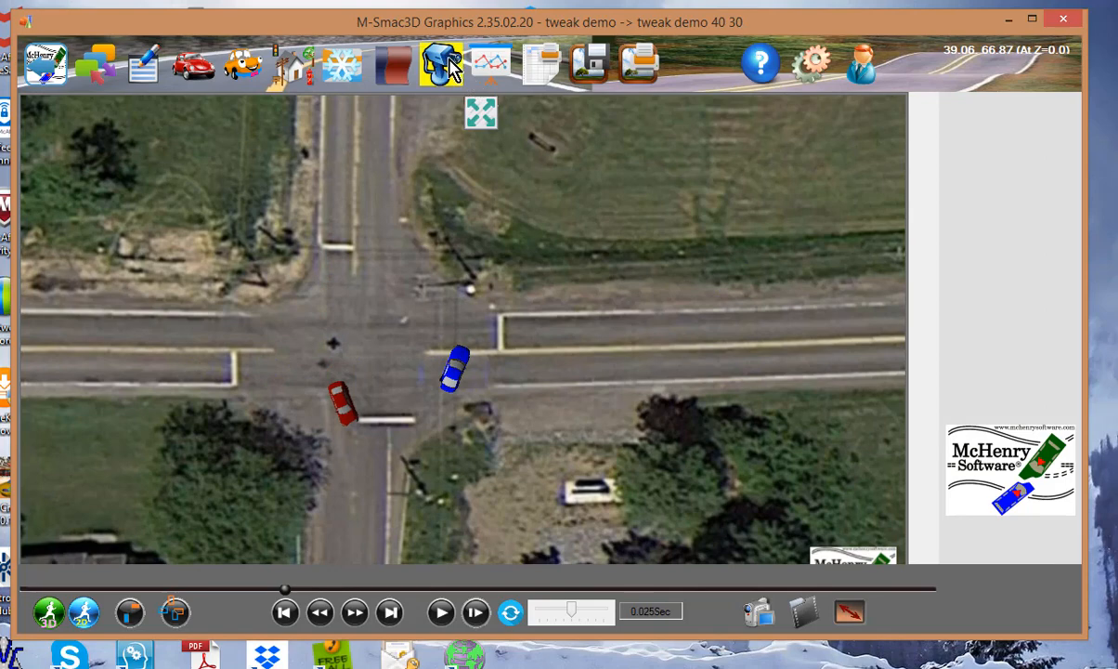
Step: Turn on the track view, play the crash animation through the tracking cameras and pause it
click(441, 62)
click(1025, 123)
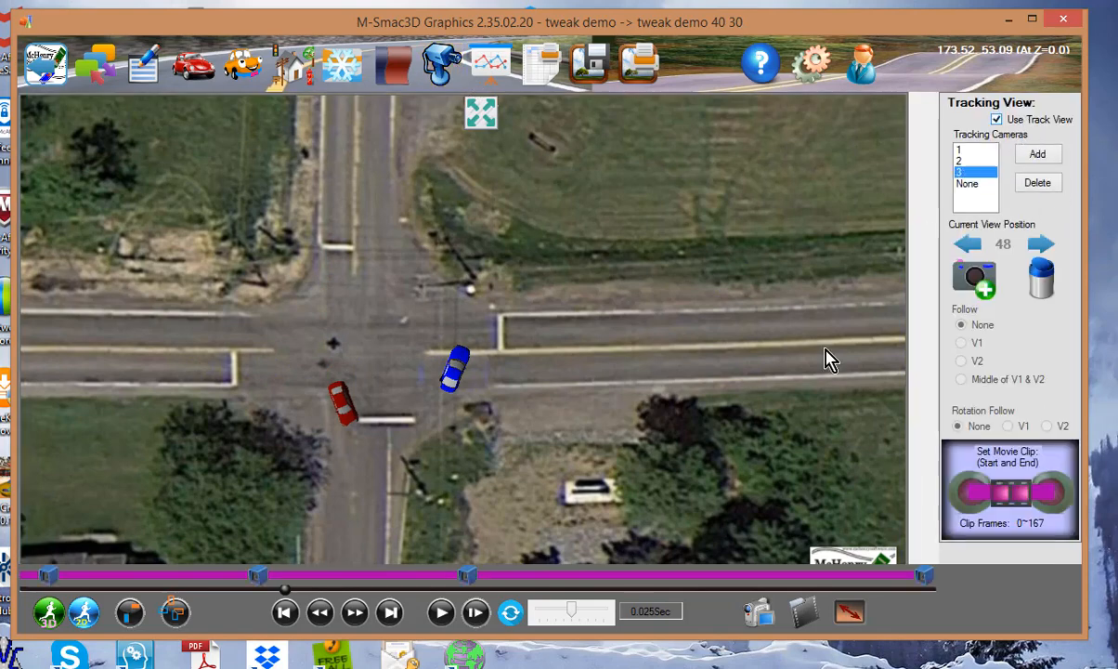
click(440, 613)
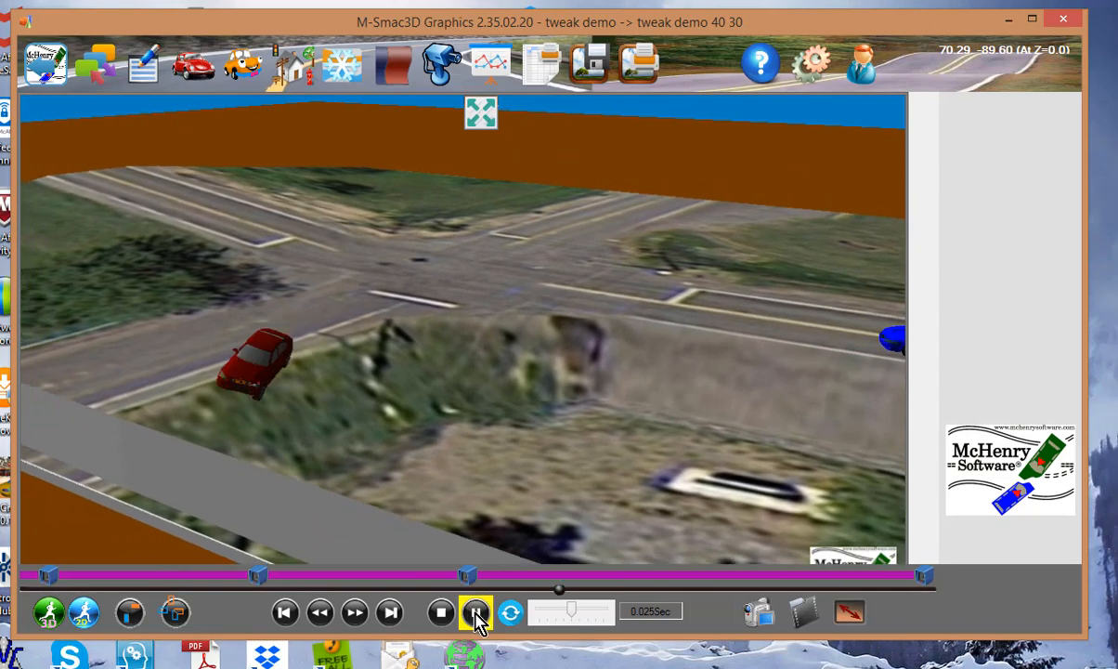
click(475, 611)
Step: Delete the "tweak demo" backup with the comment "40 and 30 mph" and the "tweak demo 40 3001" backup from the scenarios and tweaks
click(107, 78)
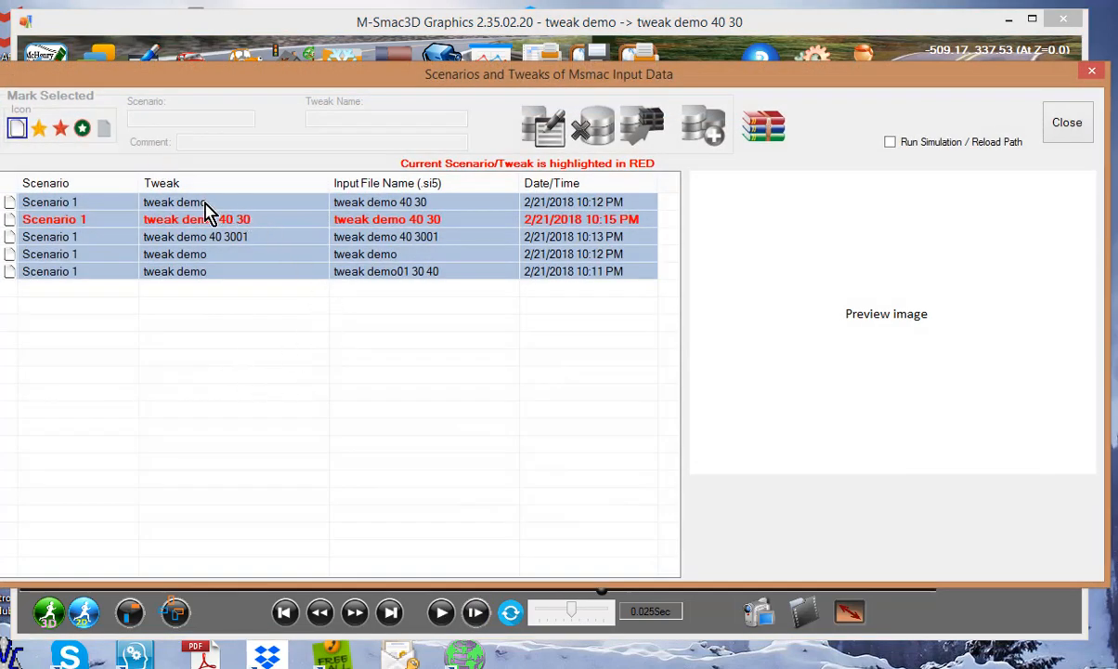
click(206, 212)
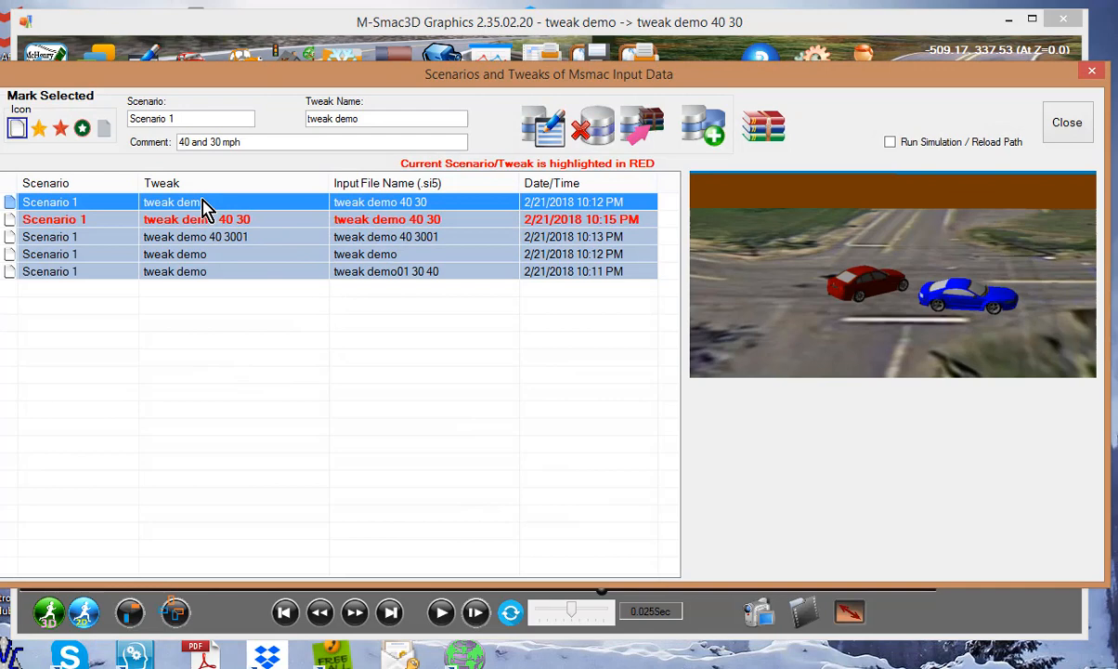
click(589, 125)
click(536, 421)
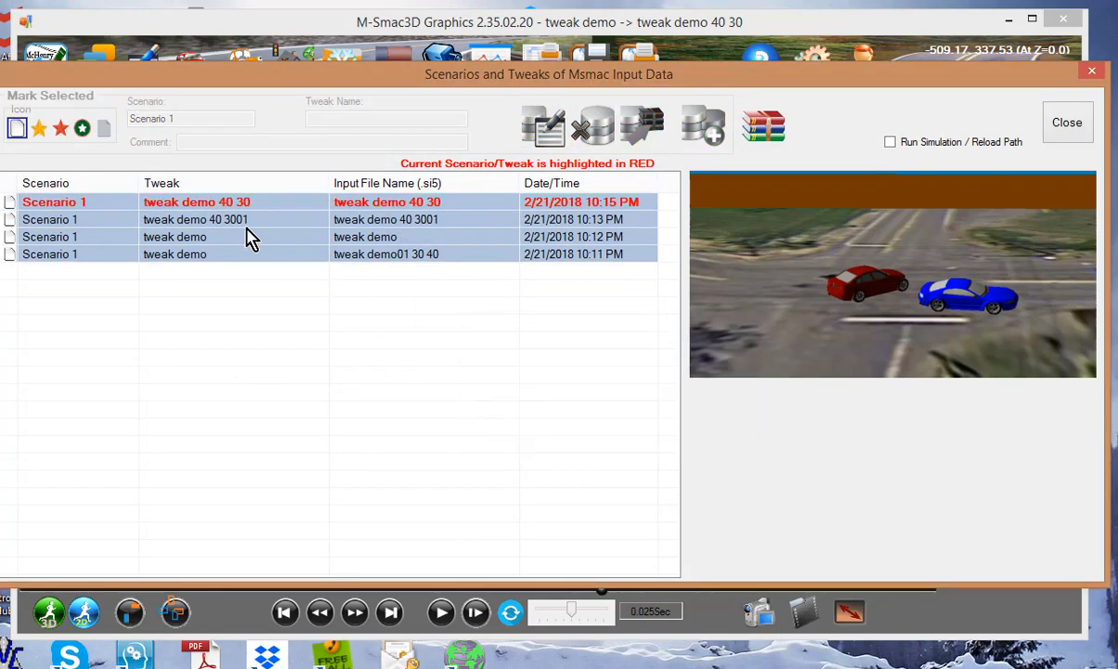
click(226, 220)
click(581, 125)
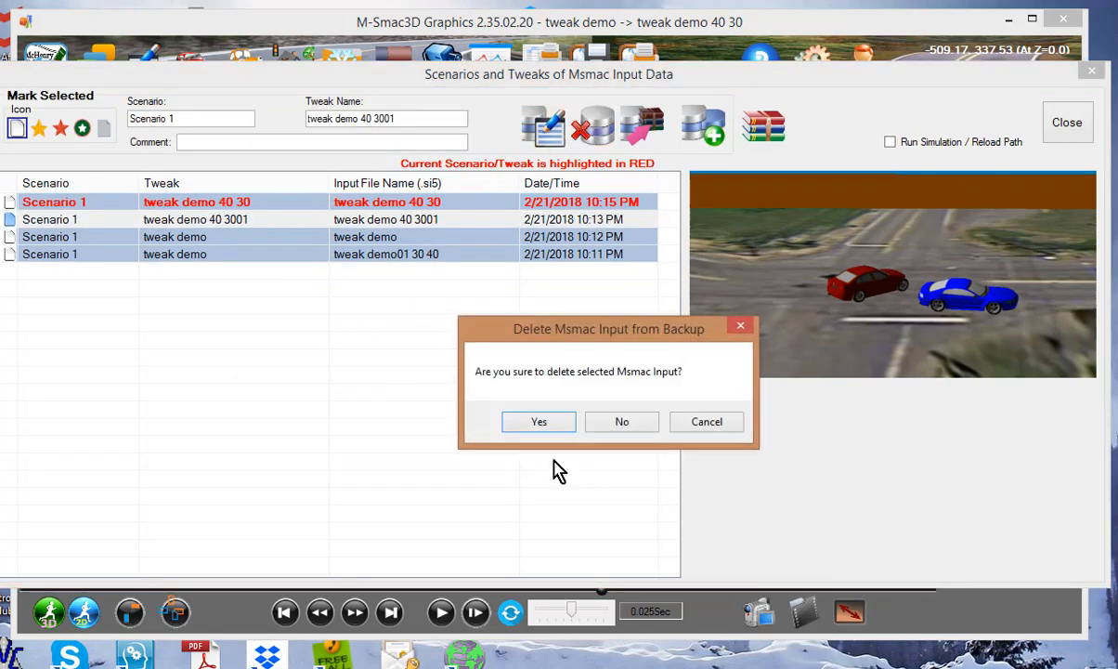
click(537, 423)
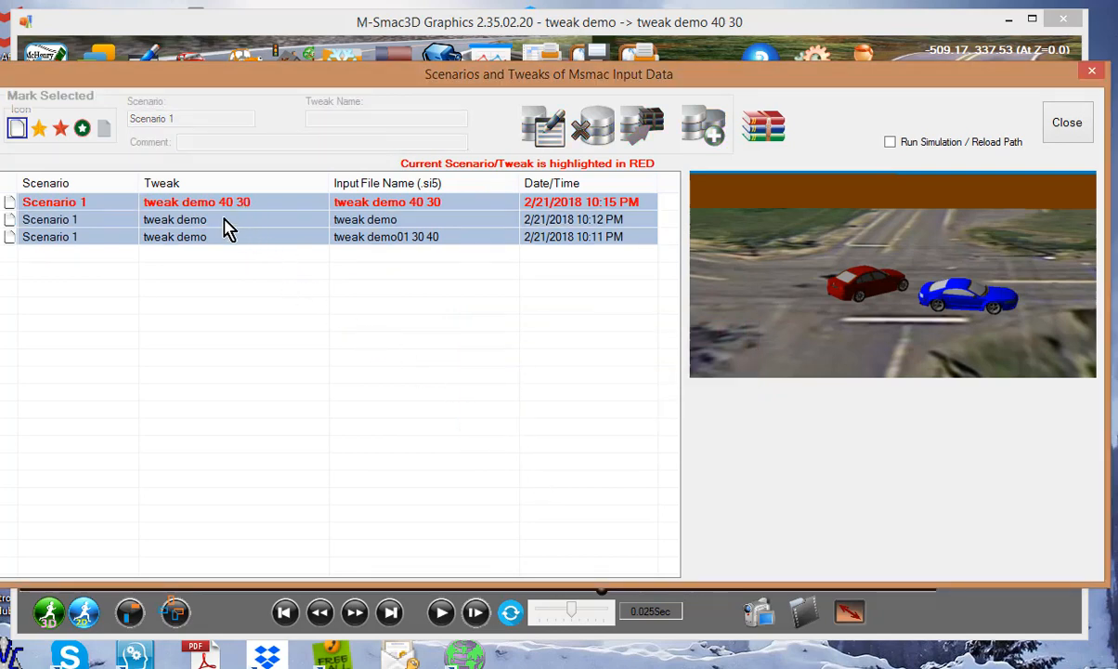
Step: Delete the remaining "tweak demo" backups with input files "tweak demo" and "tweak demo01 30 40", keeping only the current tweak
click(180, 221)
click(584, 140)
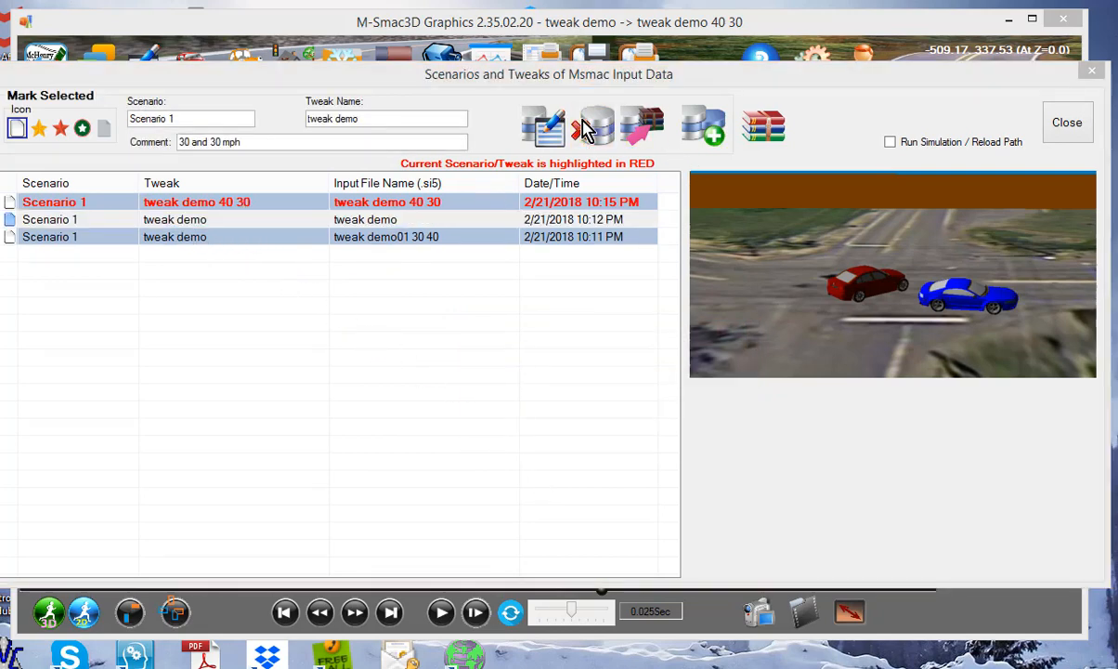
click(536, 422)
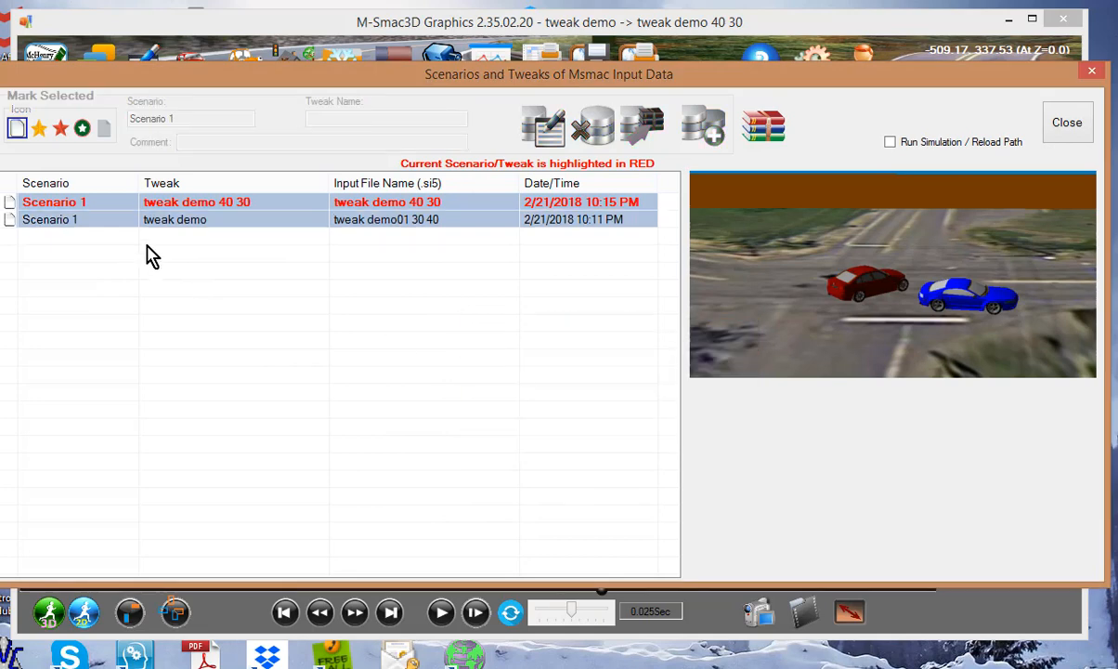
click(165, 223)
click(585, 135)
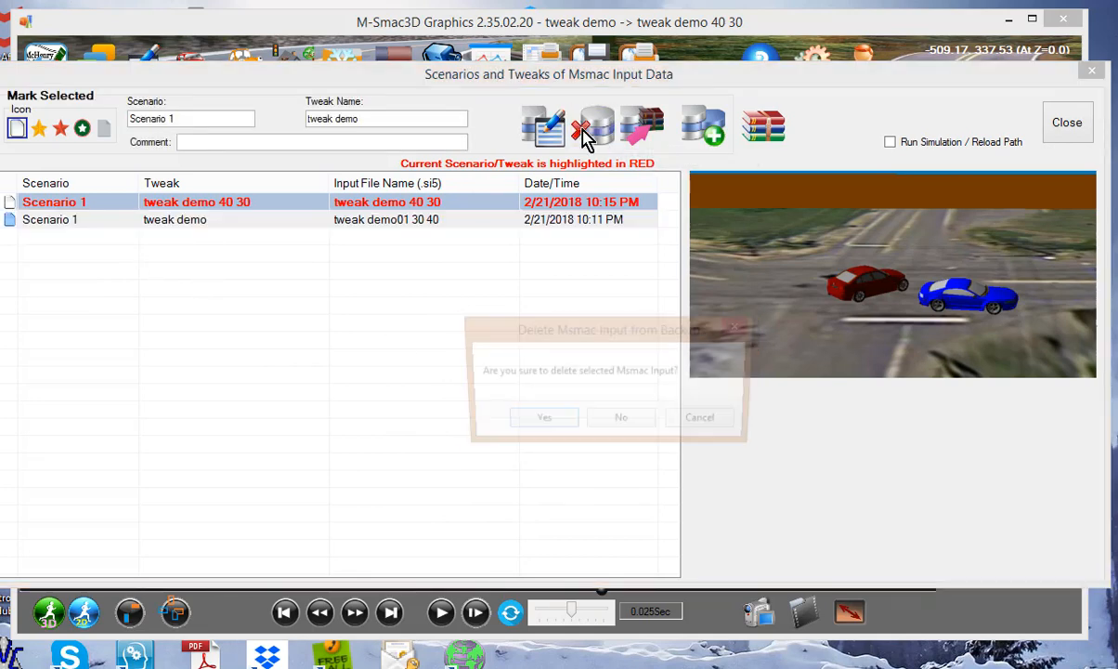
click(545, 427)
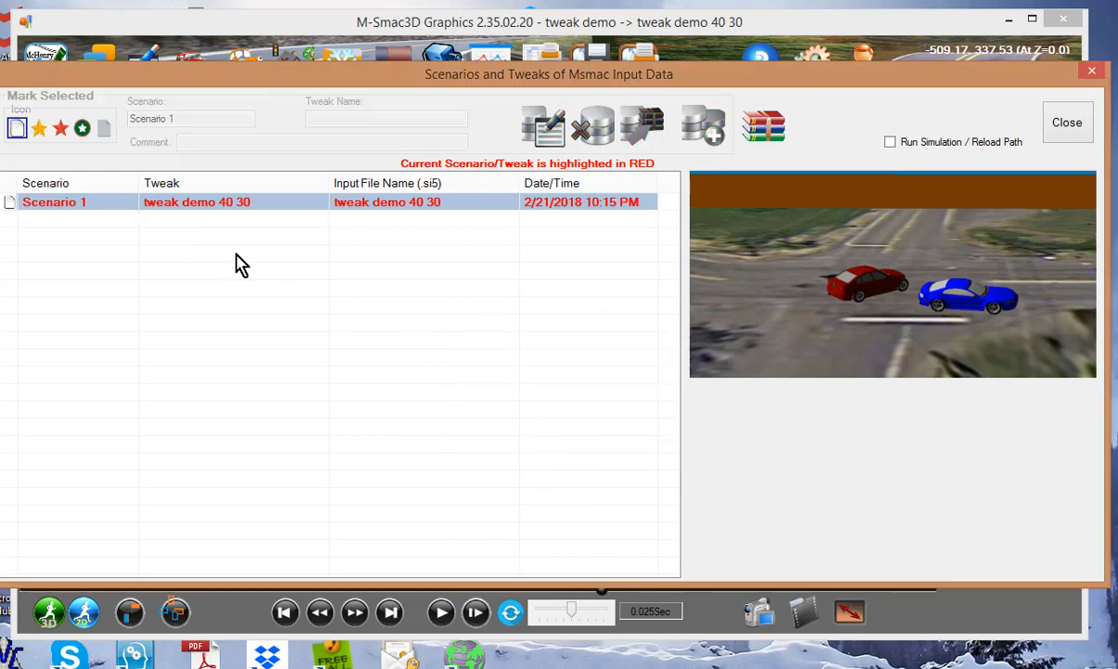
Step: Enable Run Simulation / Reload Path in 3D, close the scenarios and tweaks window and replay the crash animation
click(210, 214)
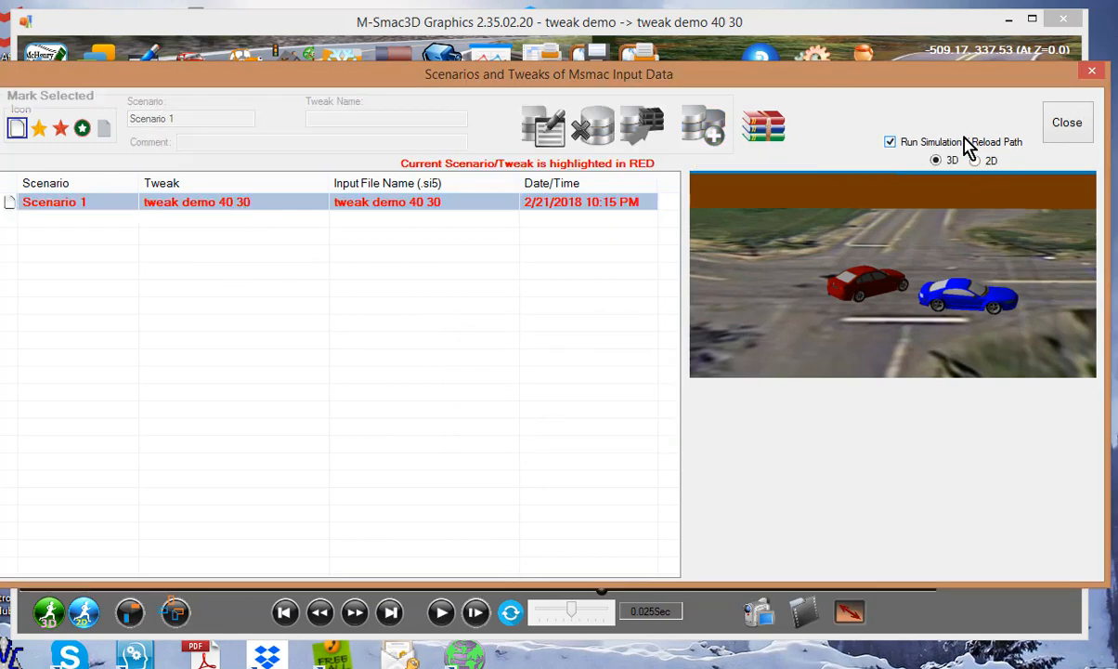
click(1067, 123)
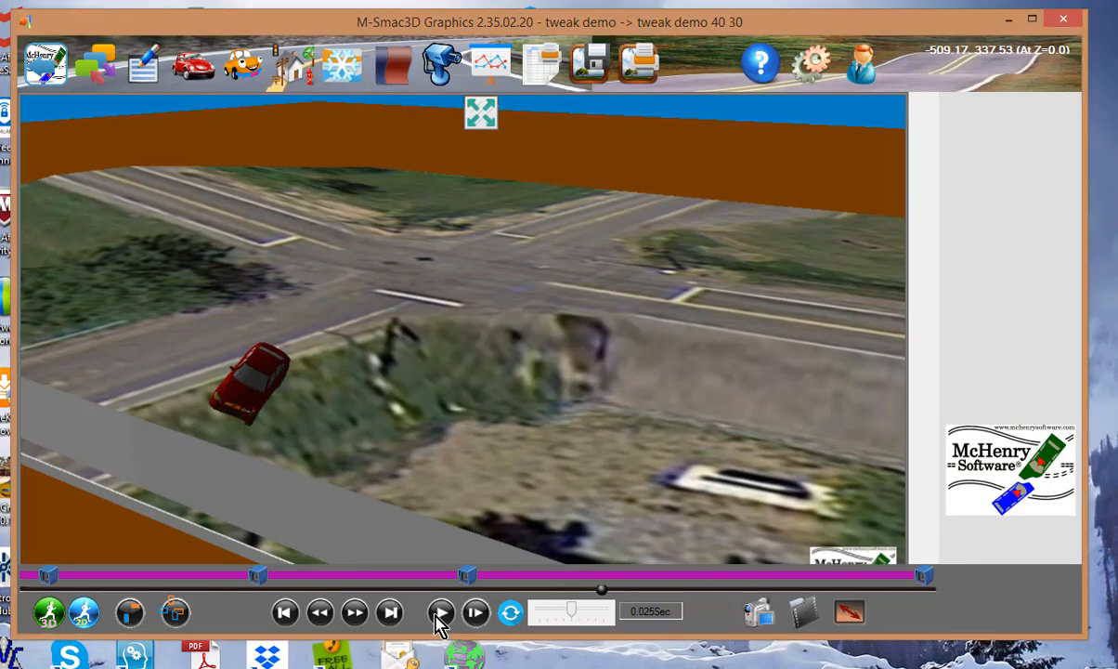
click(439, 613)
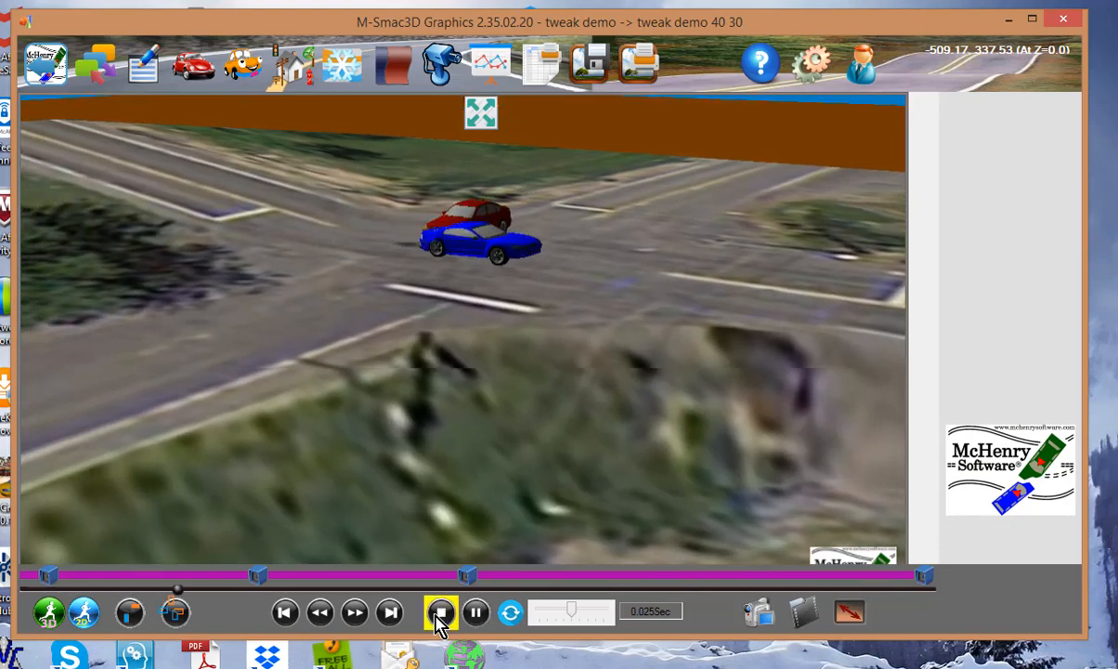